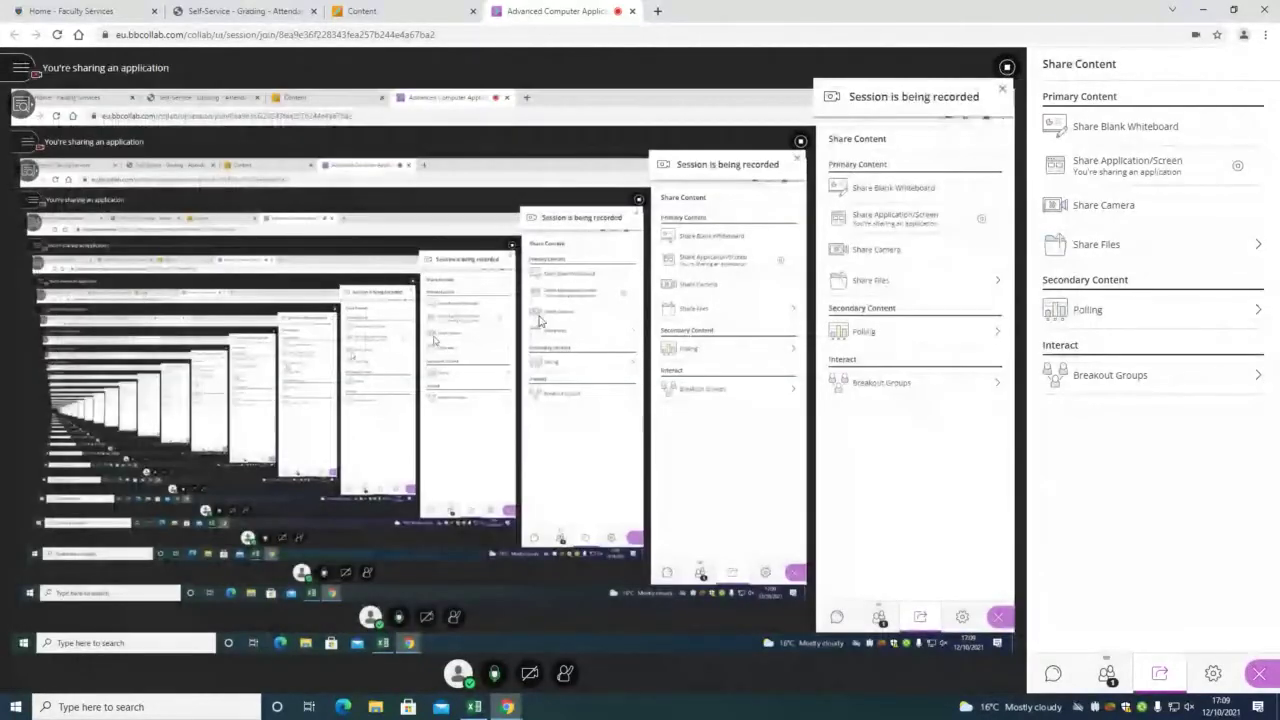
Minimize Chrome so the Excel workbook's SYSTEM OF EQUATIONS sheet is showing.
click(1203, 13)
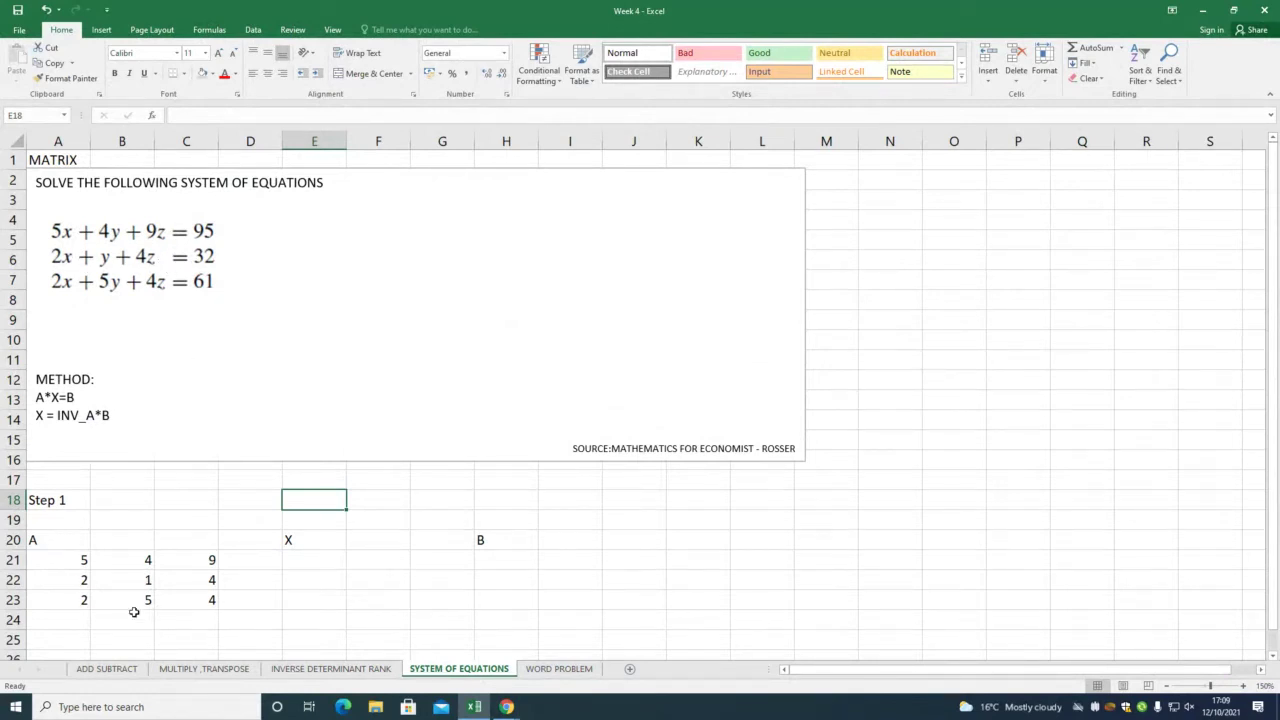
Label the unknowns x, y and z in F21:F23 under X.
click(62, 560)
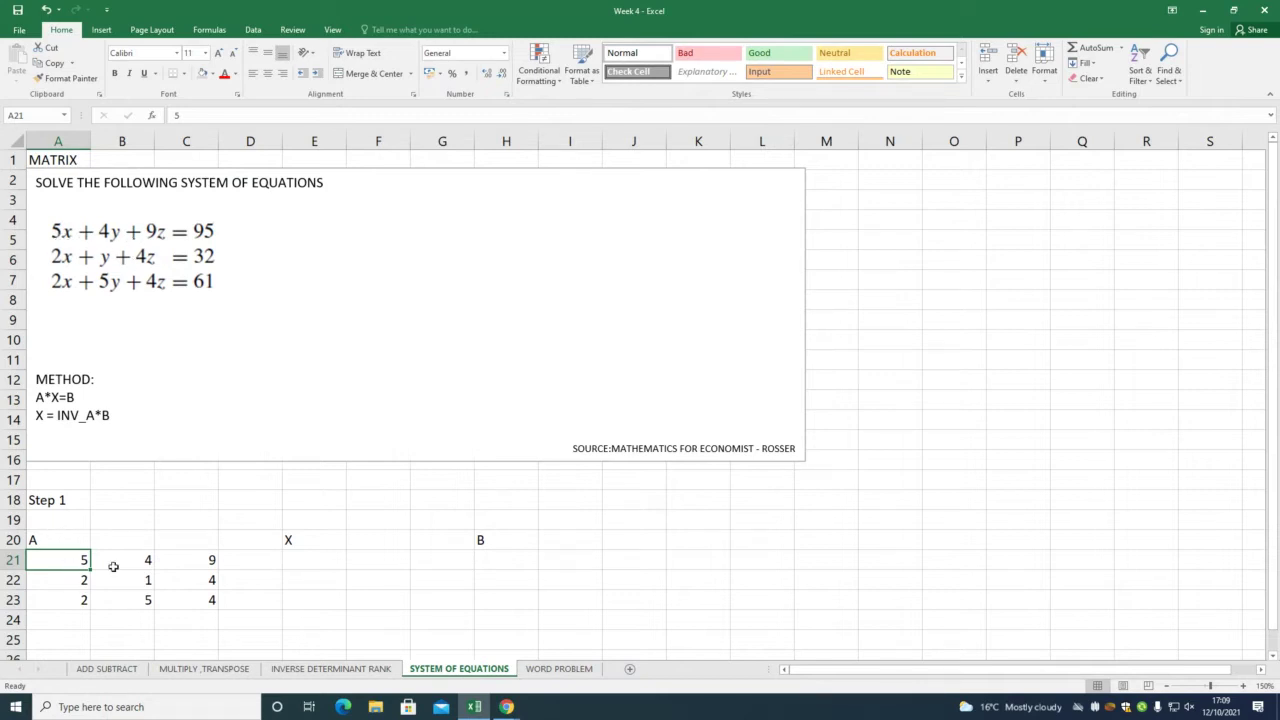
click(372, 541)
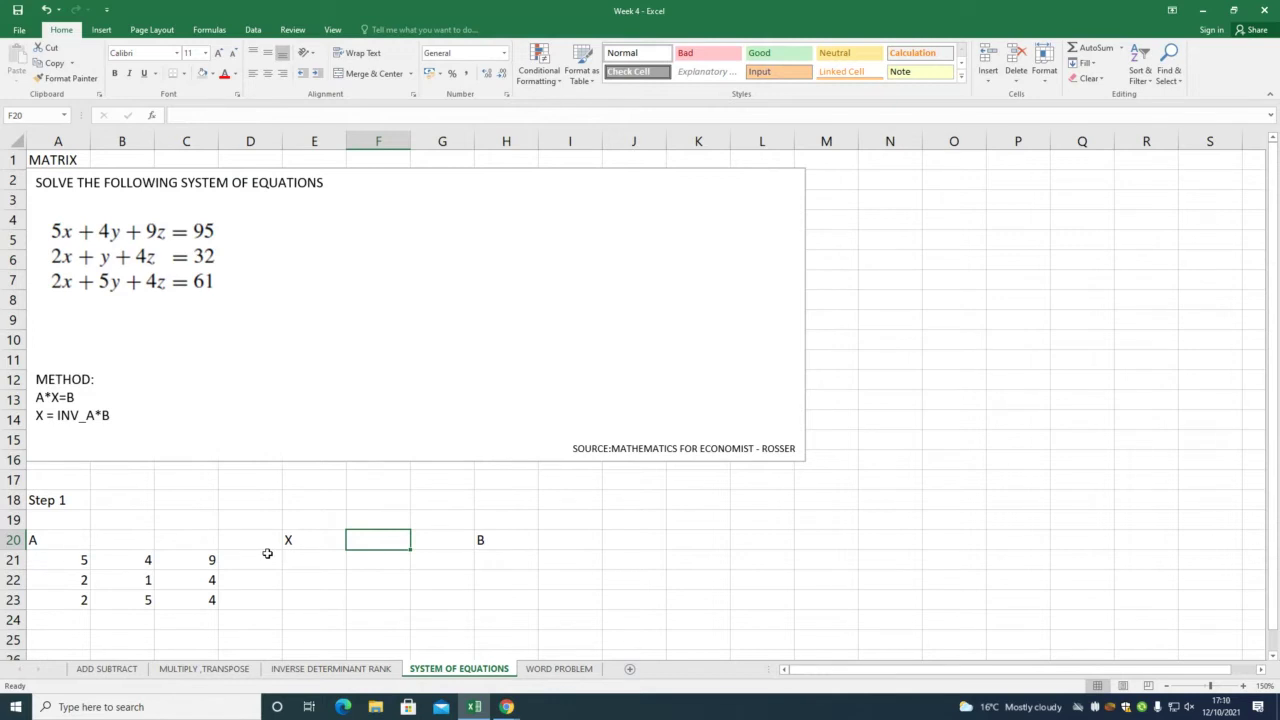
key(Down)
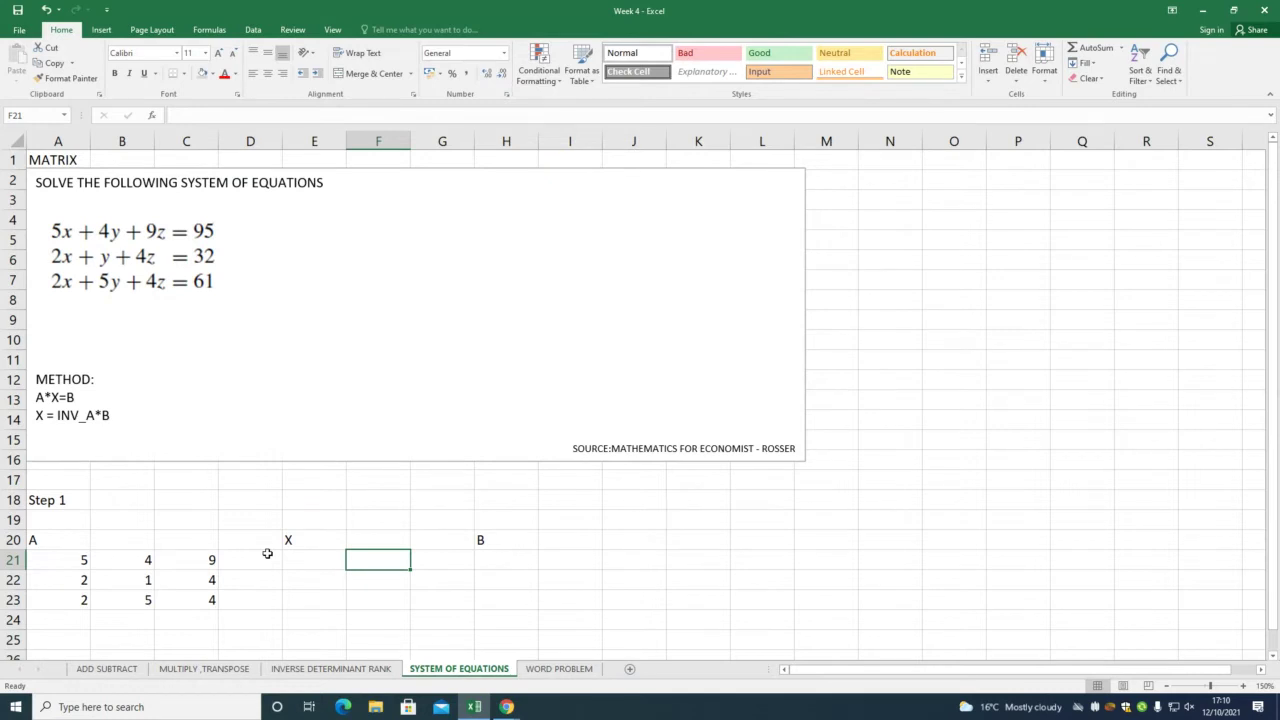
text(x)
key(Return)
text(y)
key(Return)
text(z)
key(Up)
key(Up)
key(Up)
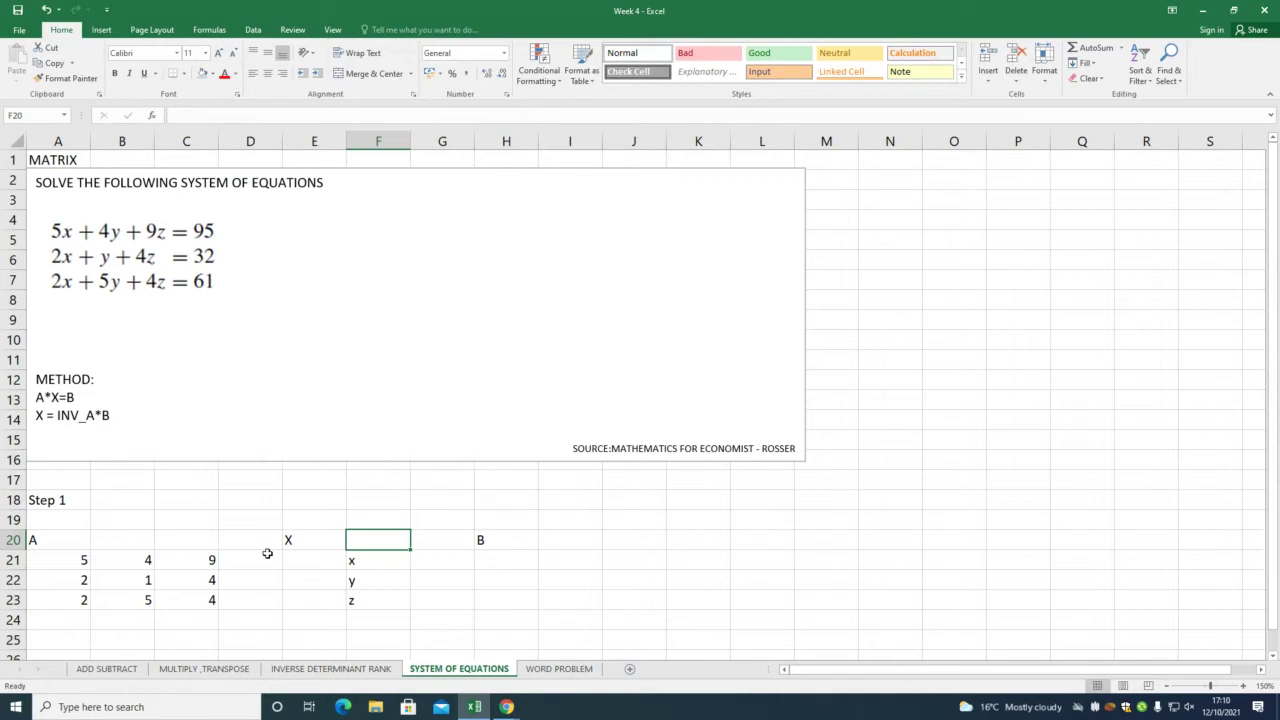
Fill vector B in I21:I23 with 95, 32 and 61.
click(580, 558)
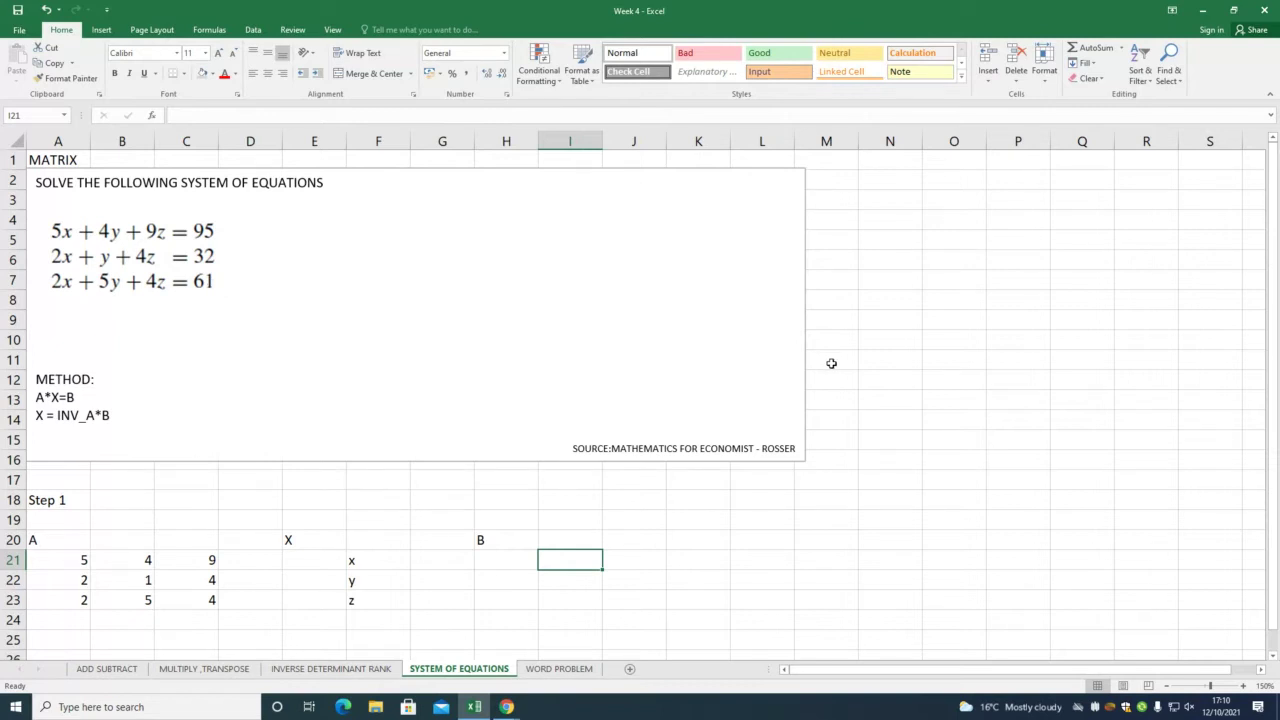
text(95)
key(Return)
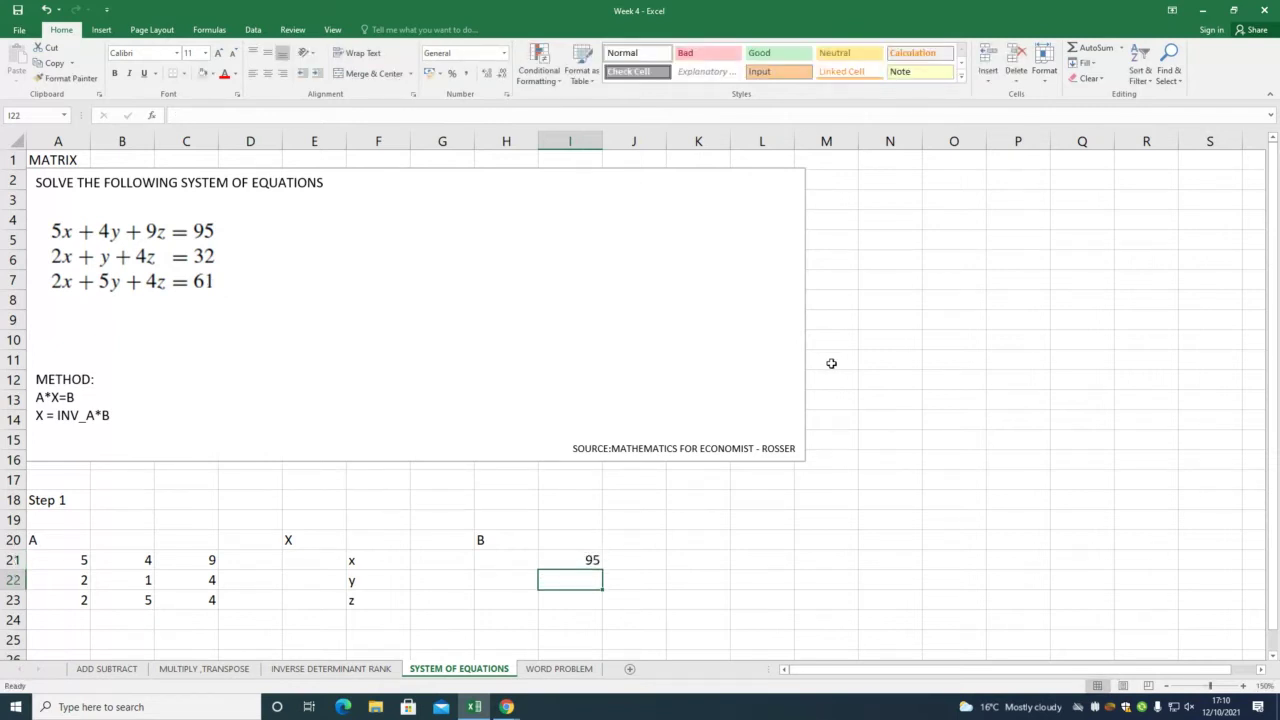
text(32)
key(Return)
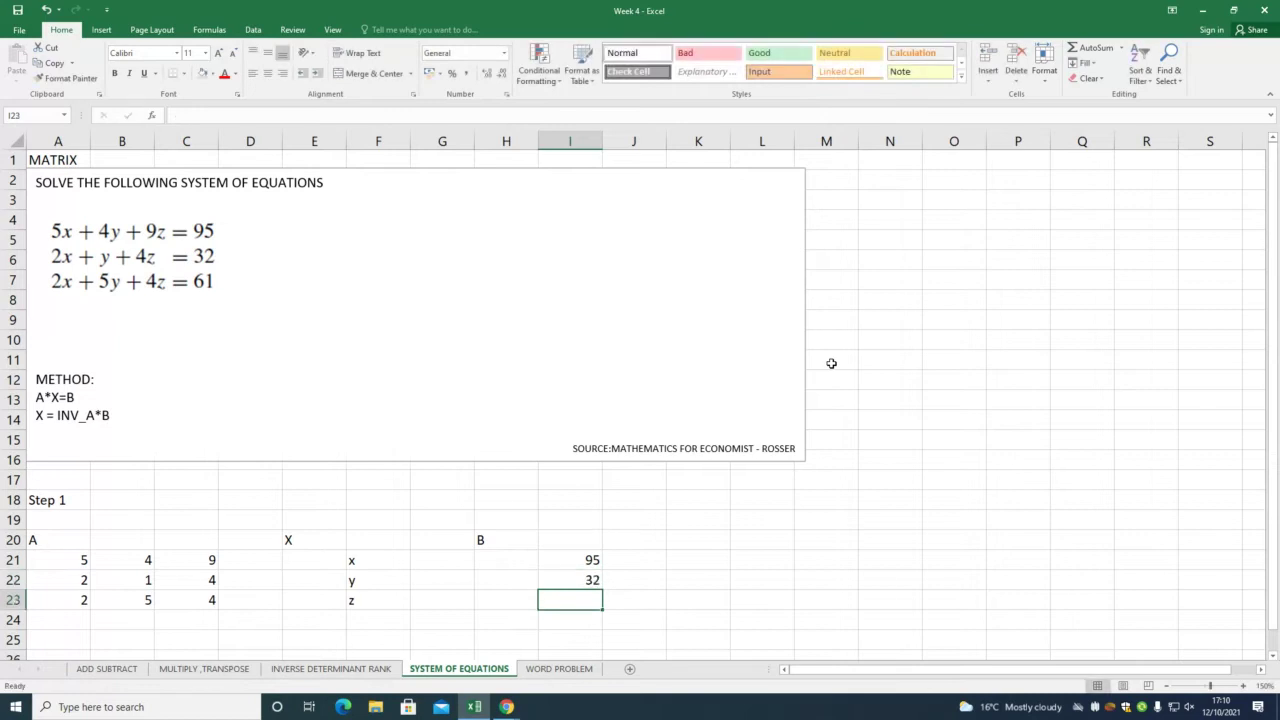
text(61)
key(Up)
key(Up)
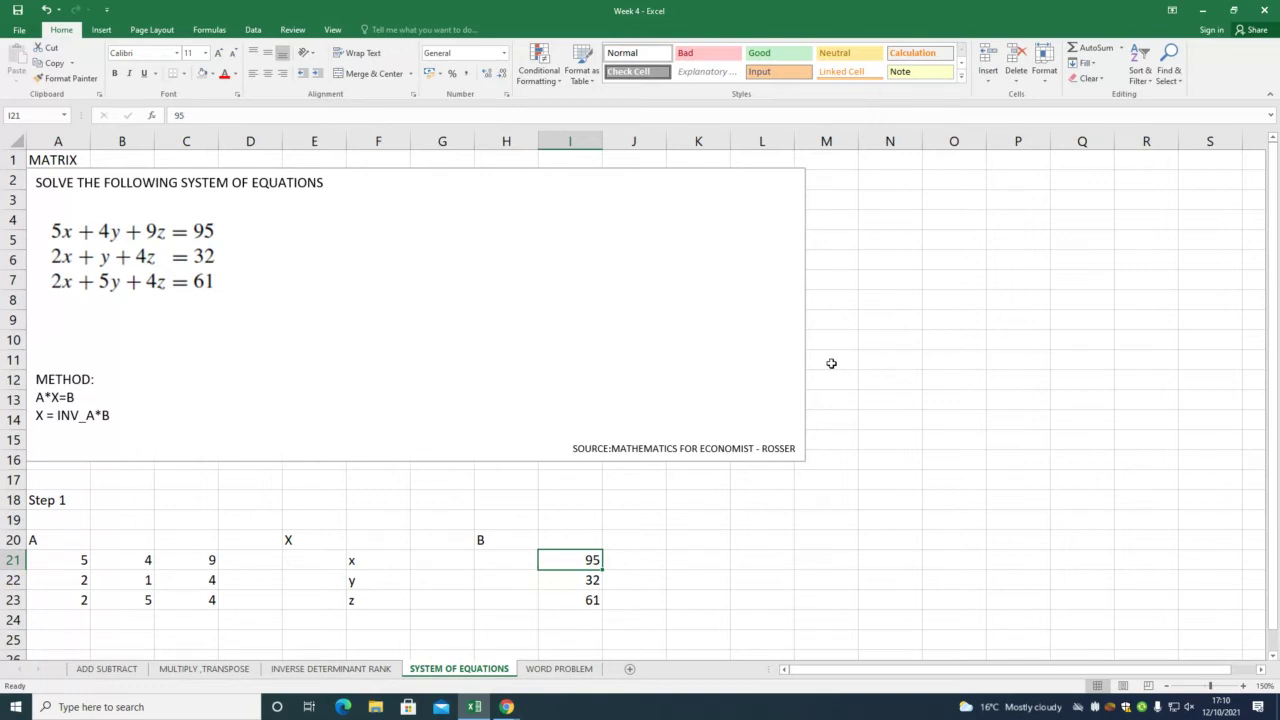
Add a 'Step 2' heading in A26 and a 'determinant' label in A27.
key(Left)
key(Left)
key(Left)
key(Left)
key(Left)
key(Left)
key(Left)
key(Left)
key(Down)
key(Down)
key(Down)
key(Down)
key(Down)
key(Down)
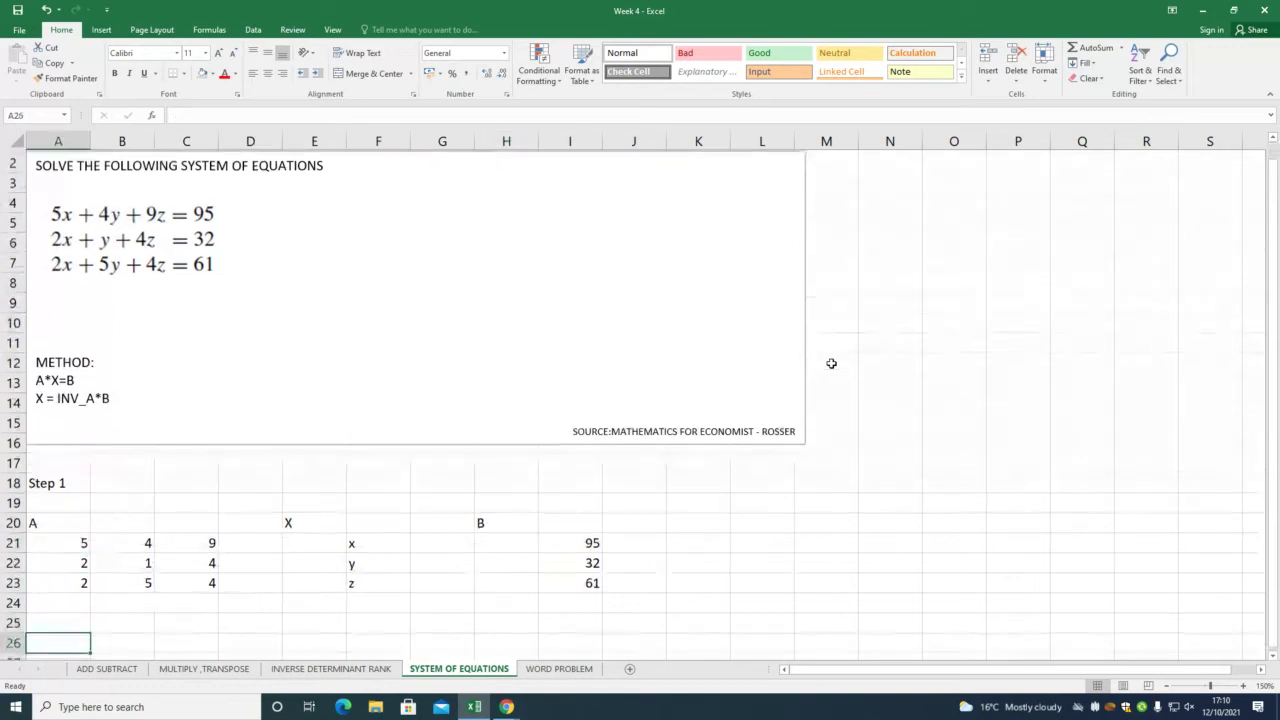
scroll(831, 363, down, 1)
key(Up)
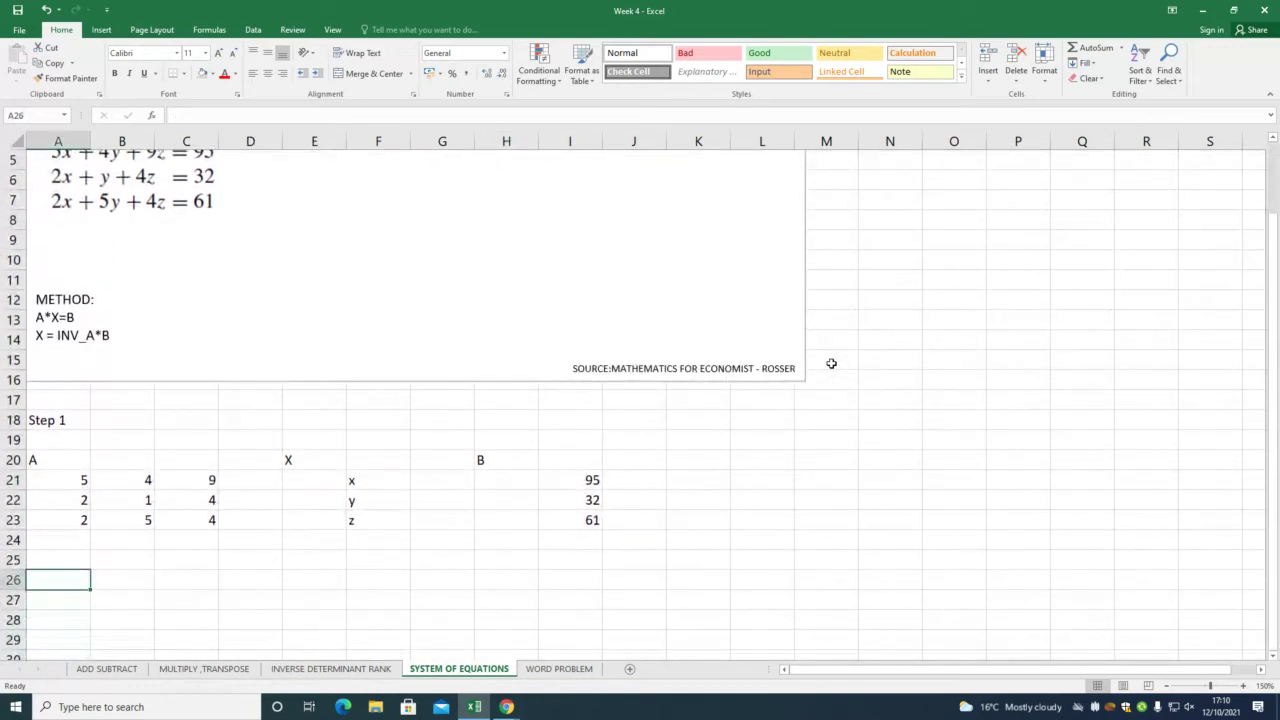
text(Step 2)
key(Return)
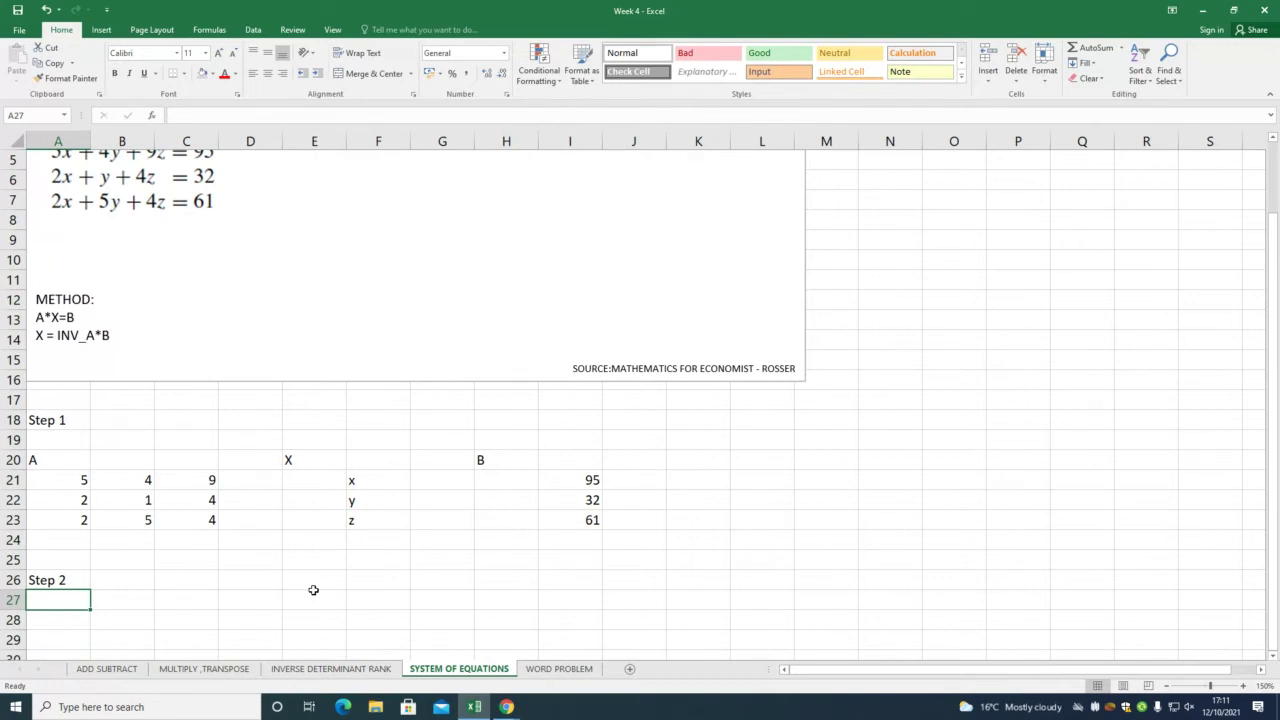
text(det)
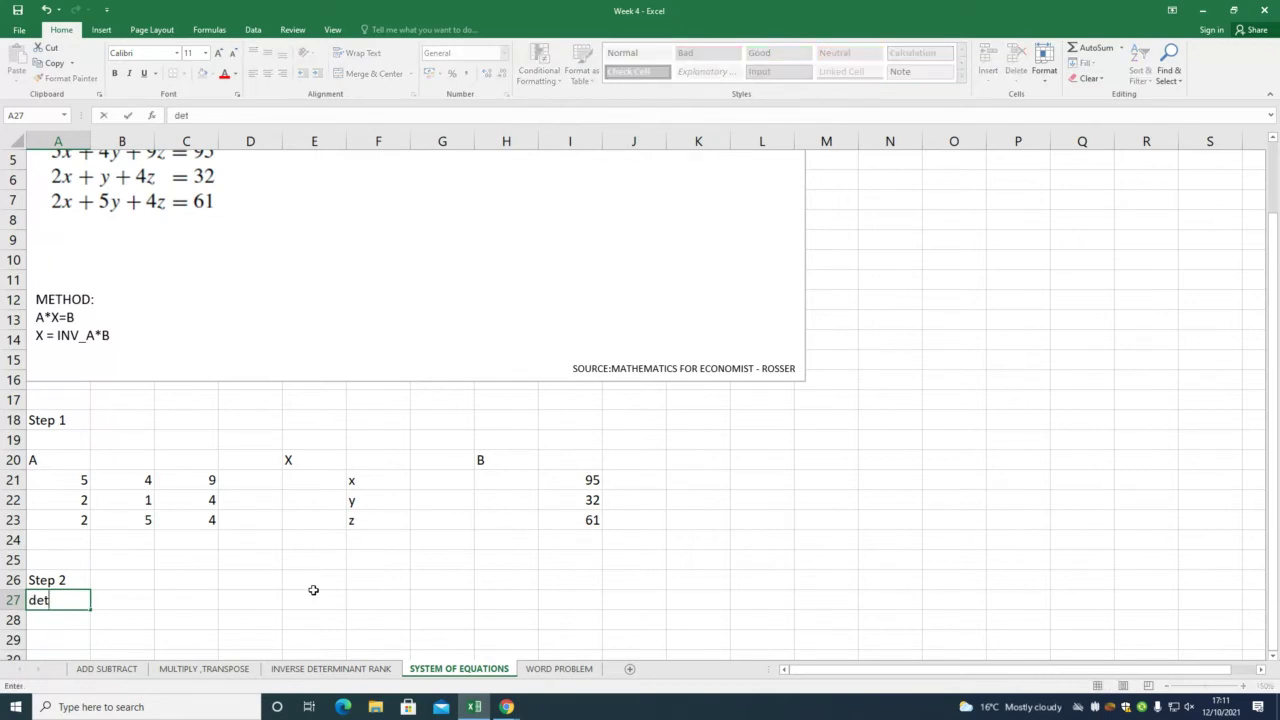
text(erminant)
Enter =MDETERM(A21:C23) in C27, giving a determinant of -8.
click(166, 597)
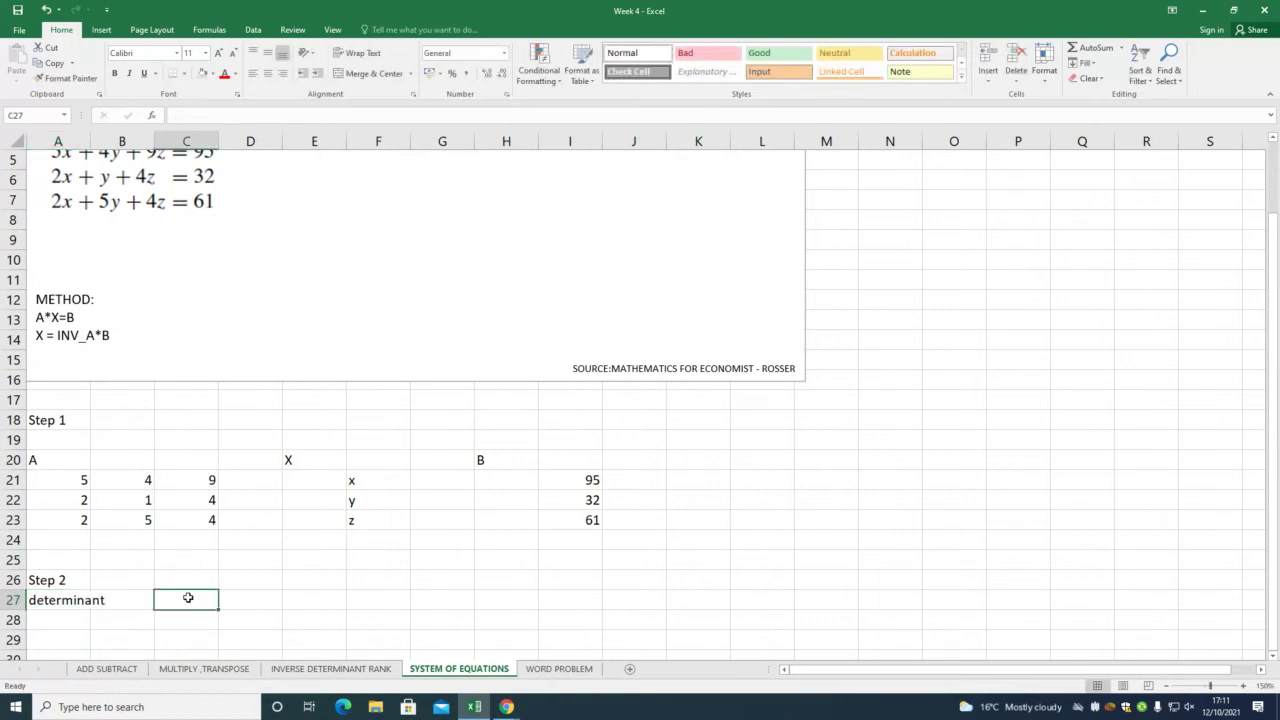
text(=)
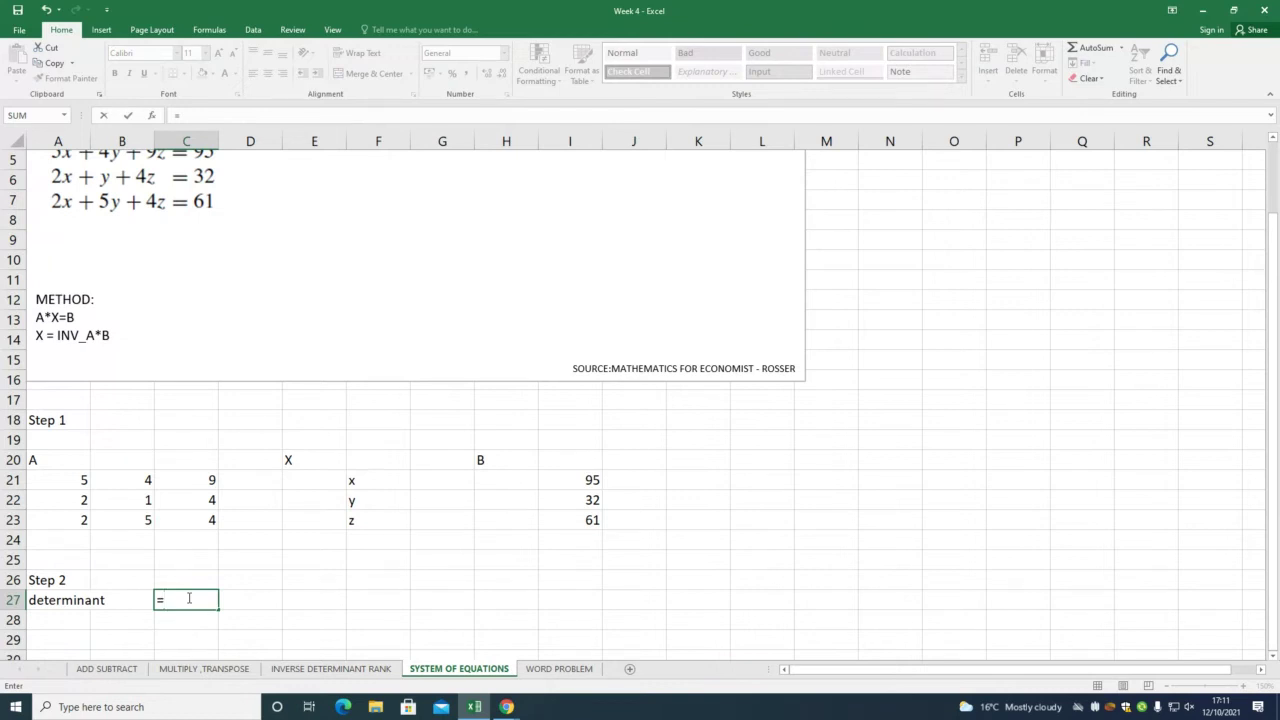
text(mdet)
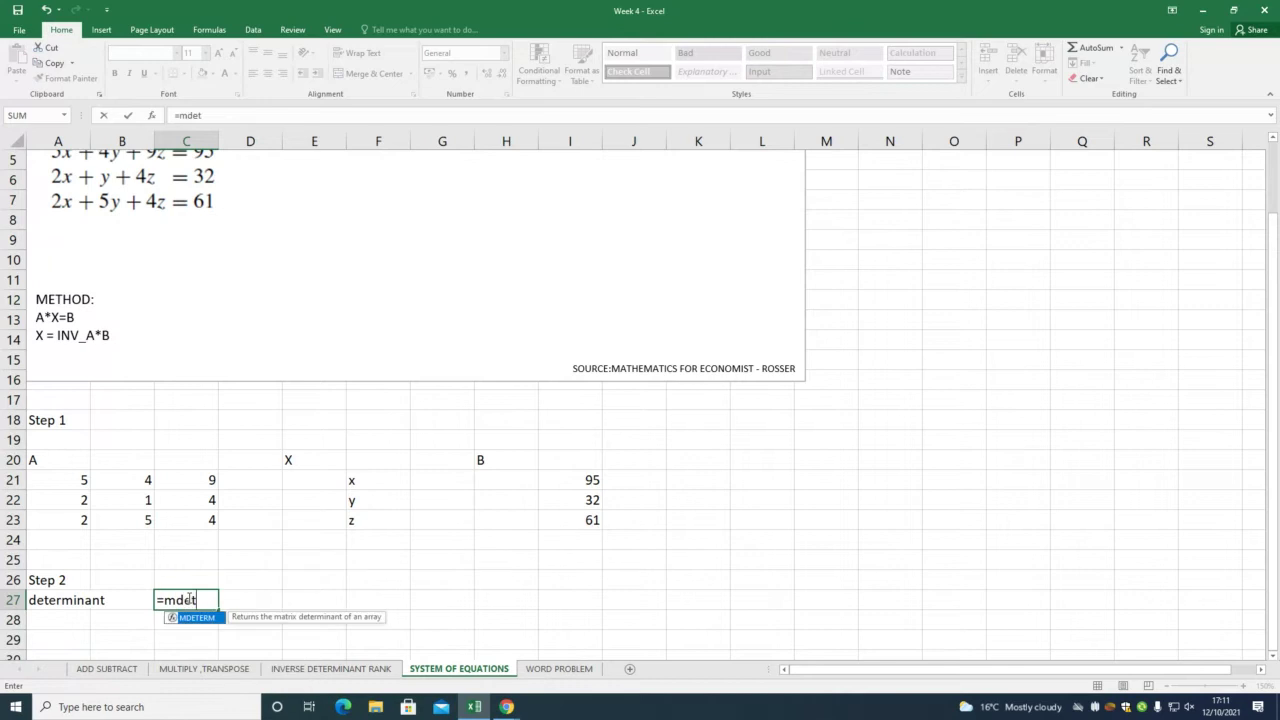
text(erm()
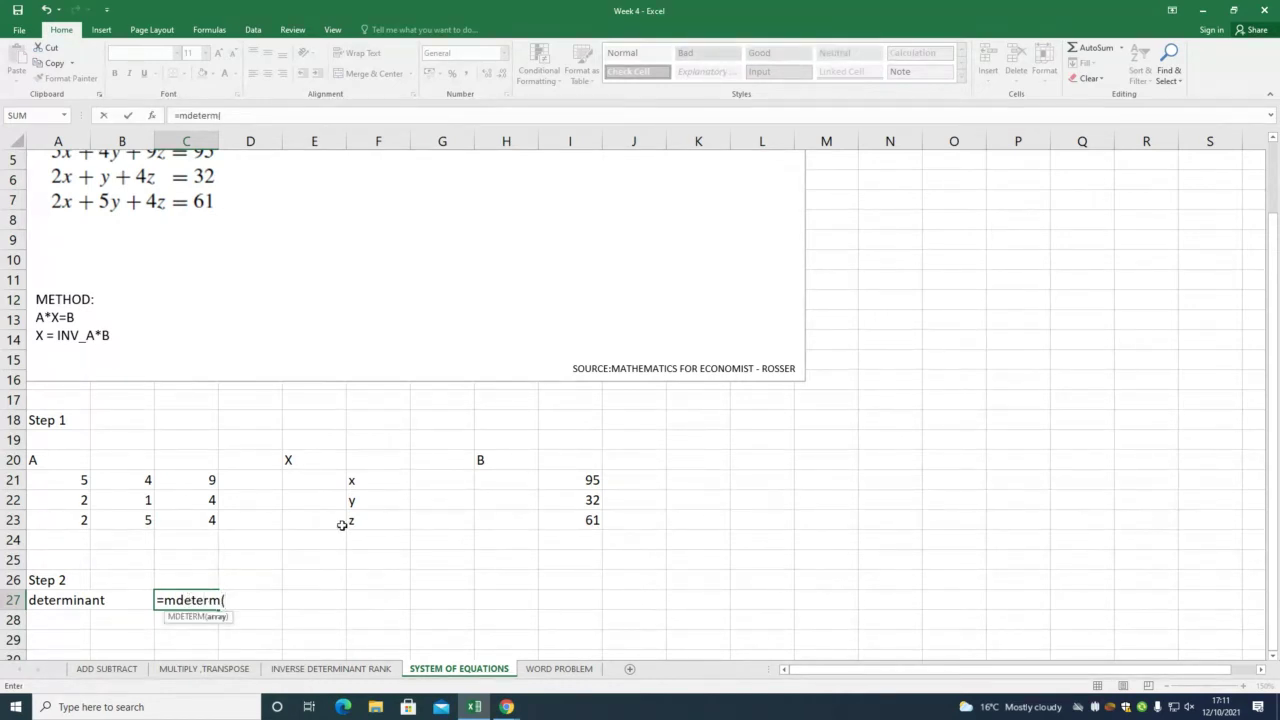
click(65, 479)
drag(65, 479, 171, 514)
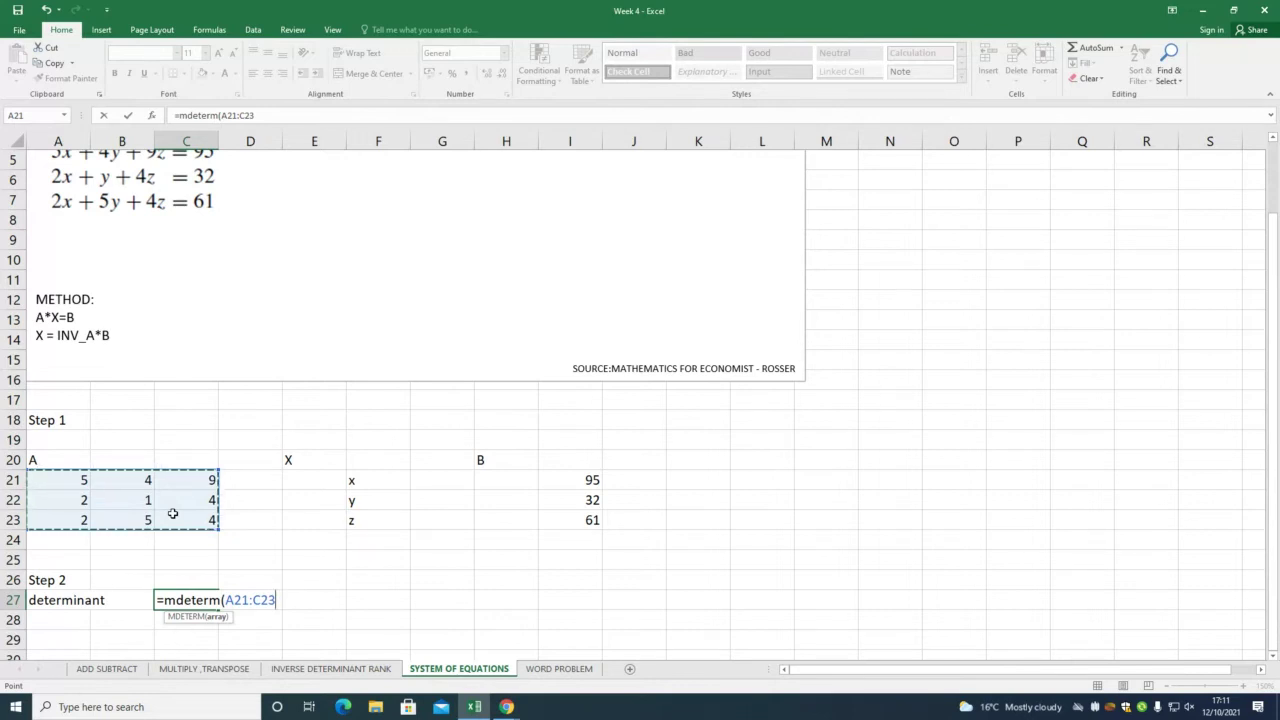
text())
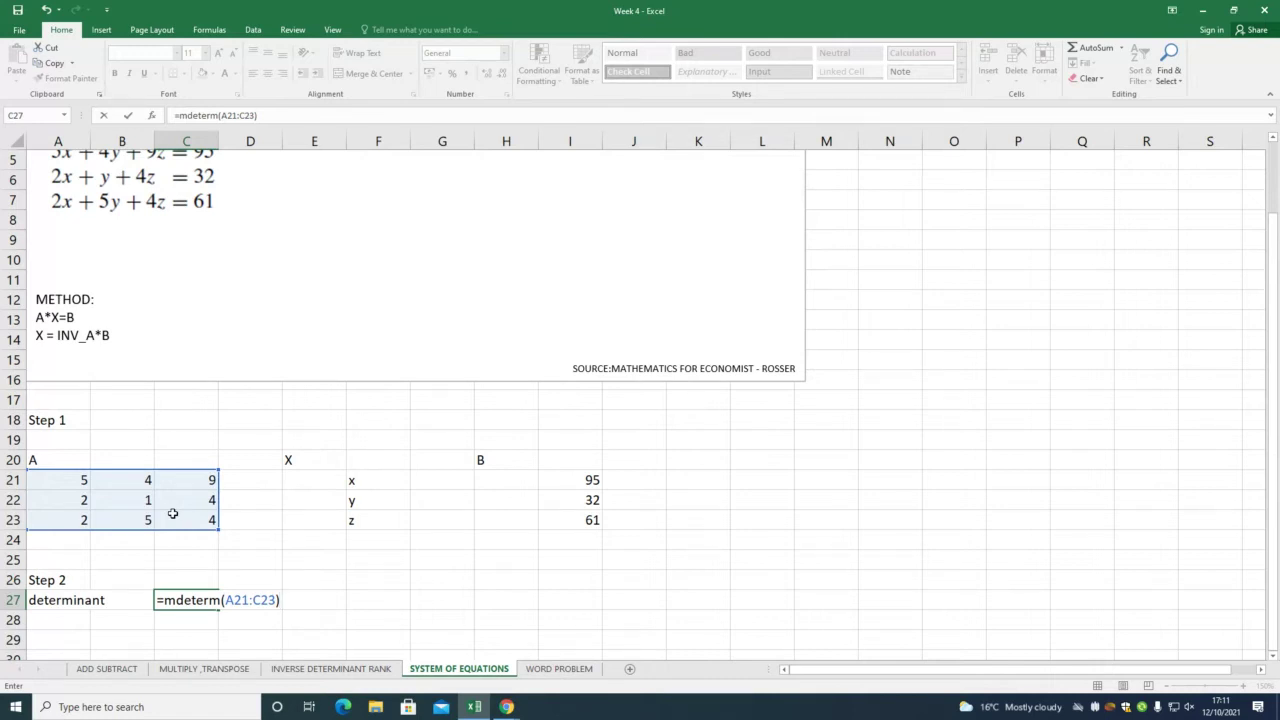
key(Return)
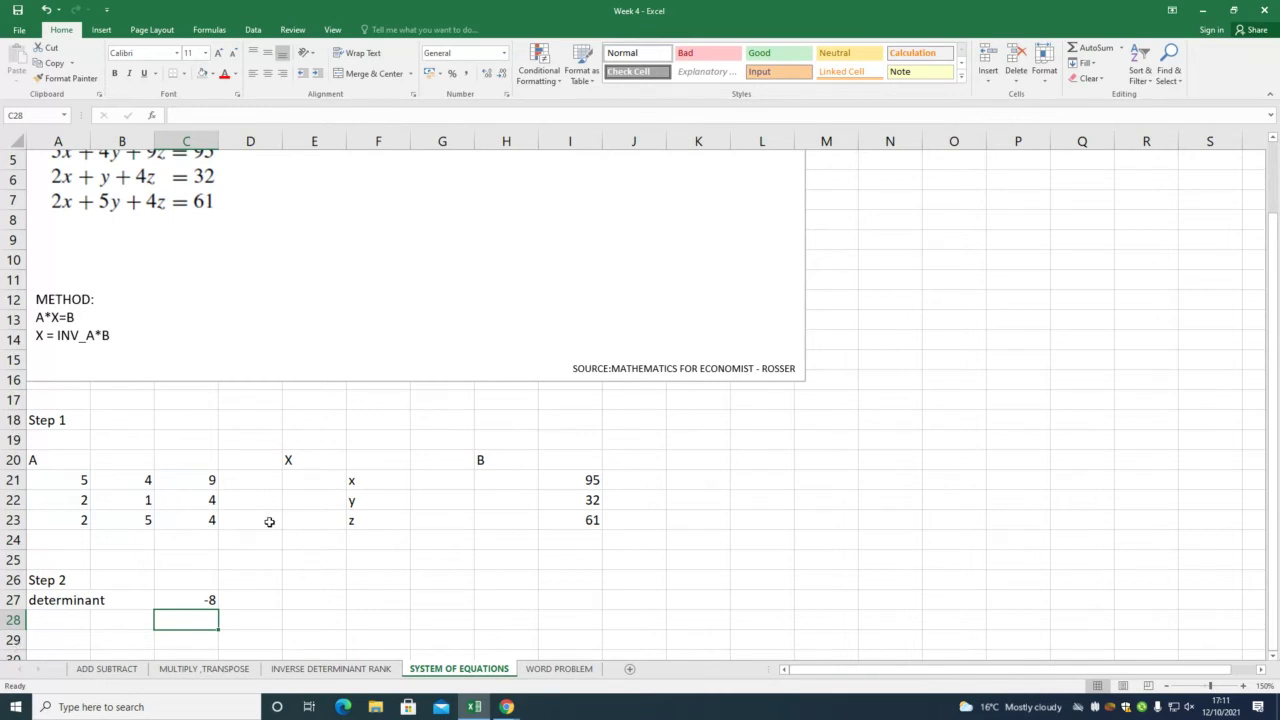
Label cell A30 'A inv' for the inverse matrix block.
scroll(266, 522, down, 2)
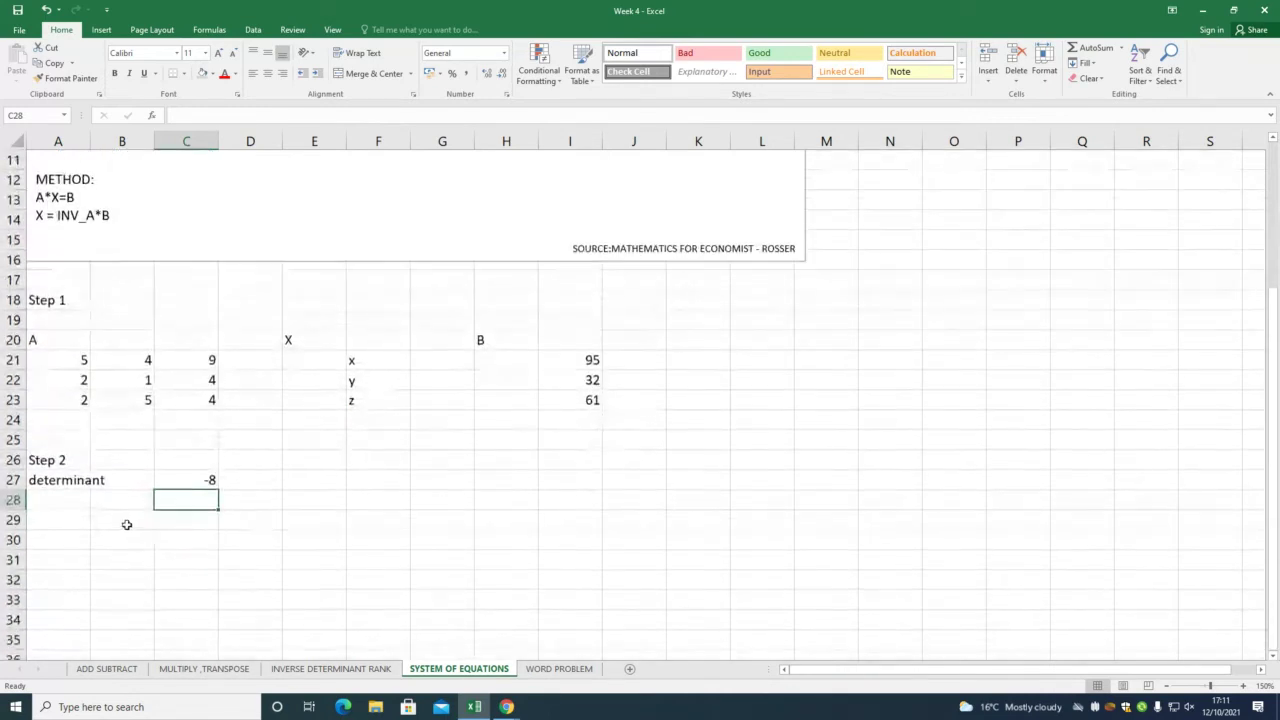
drag(51, 535, 114, 559)
click(64, 539)
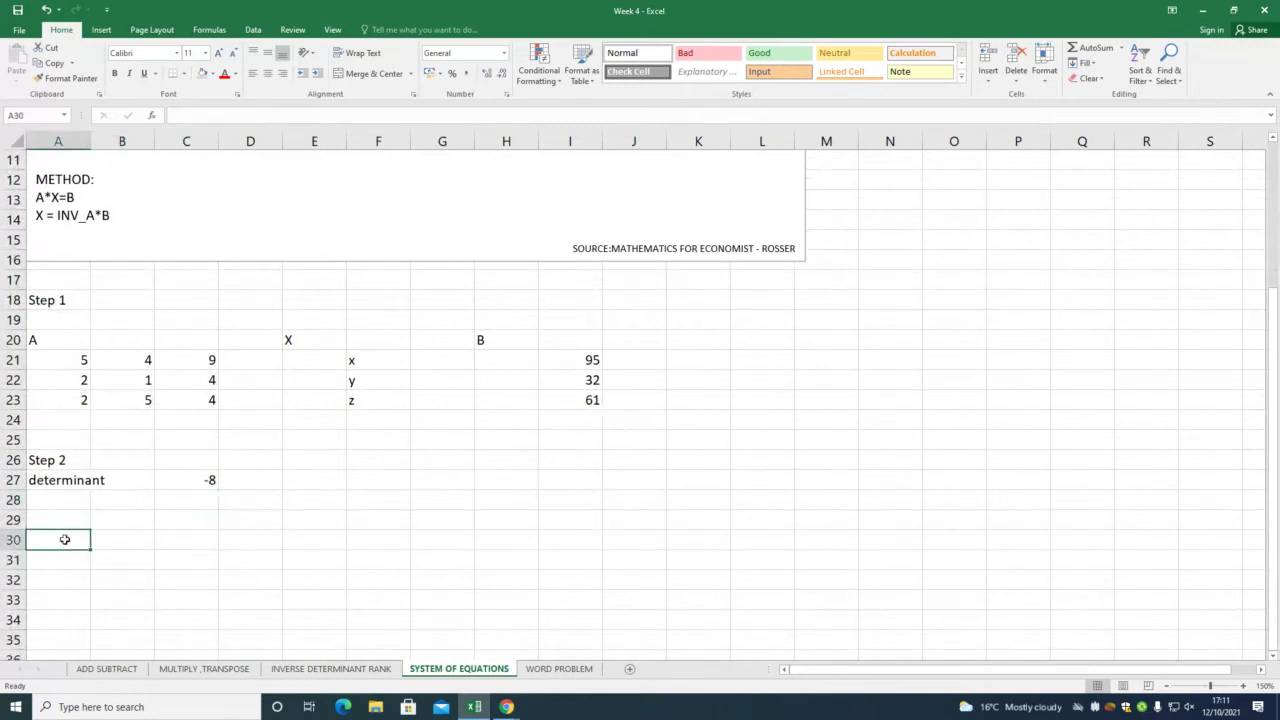
text(A inv)
key(Tab)
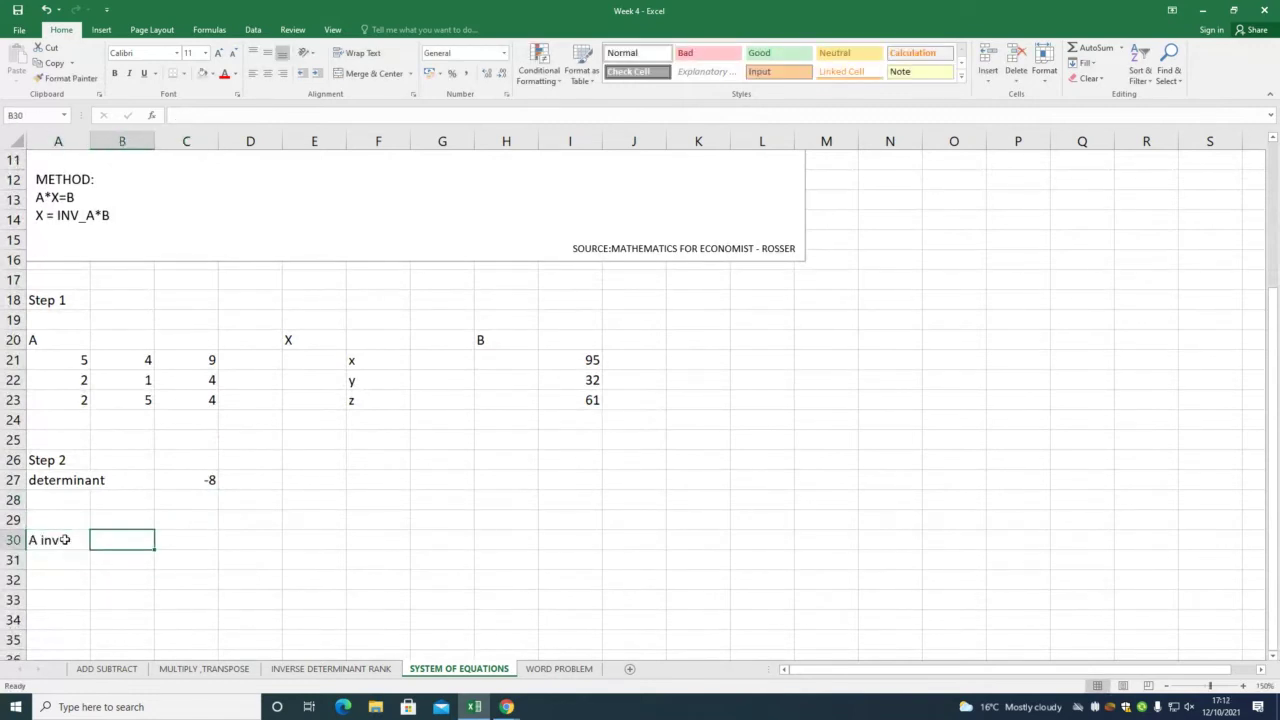
Enter =MINVERSE(A21:C23) as an array formula across A31:C33.
drag(56, 566, 181, 598)
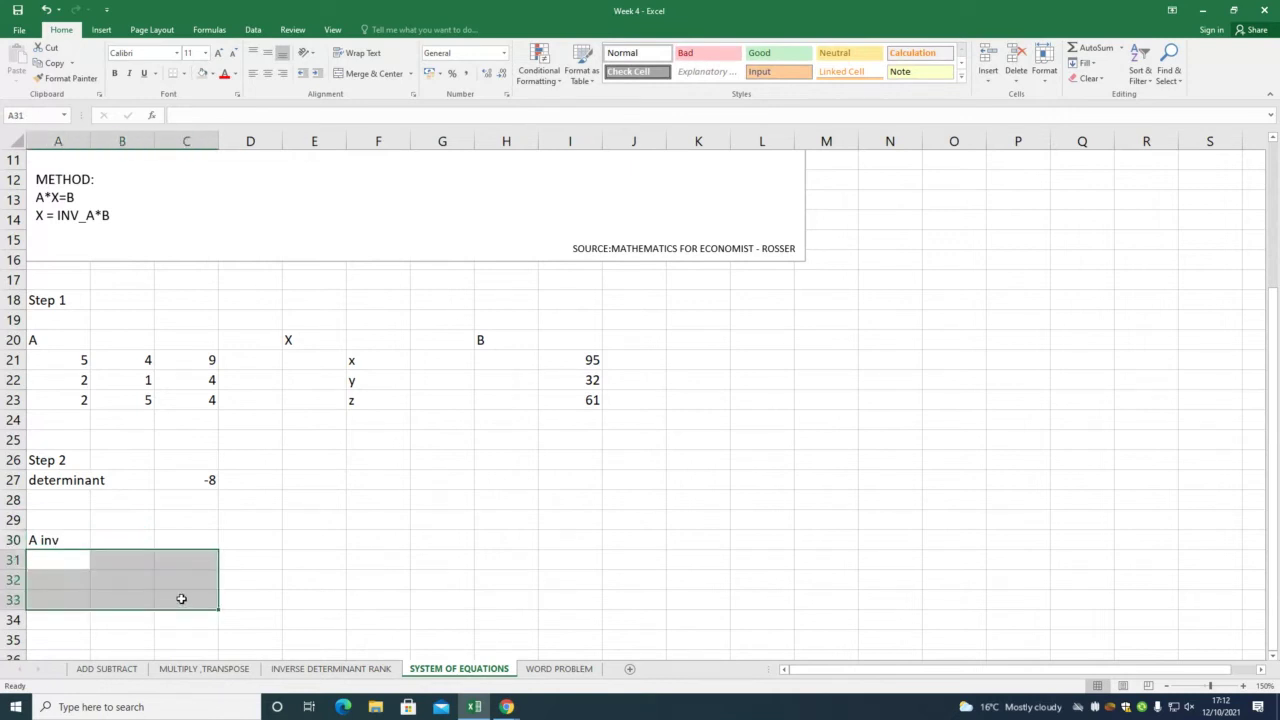
text(=)
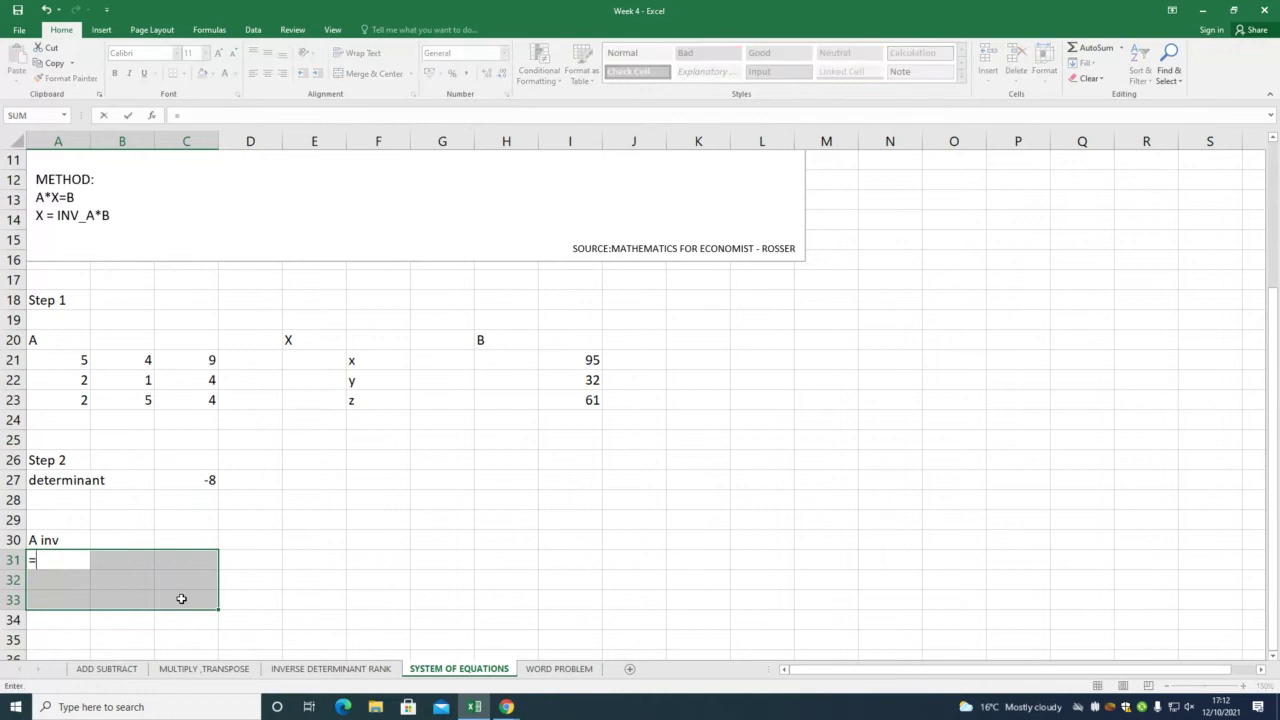
text(minverse)
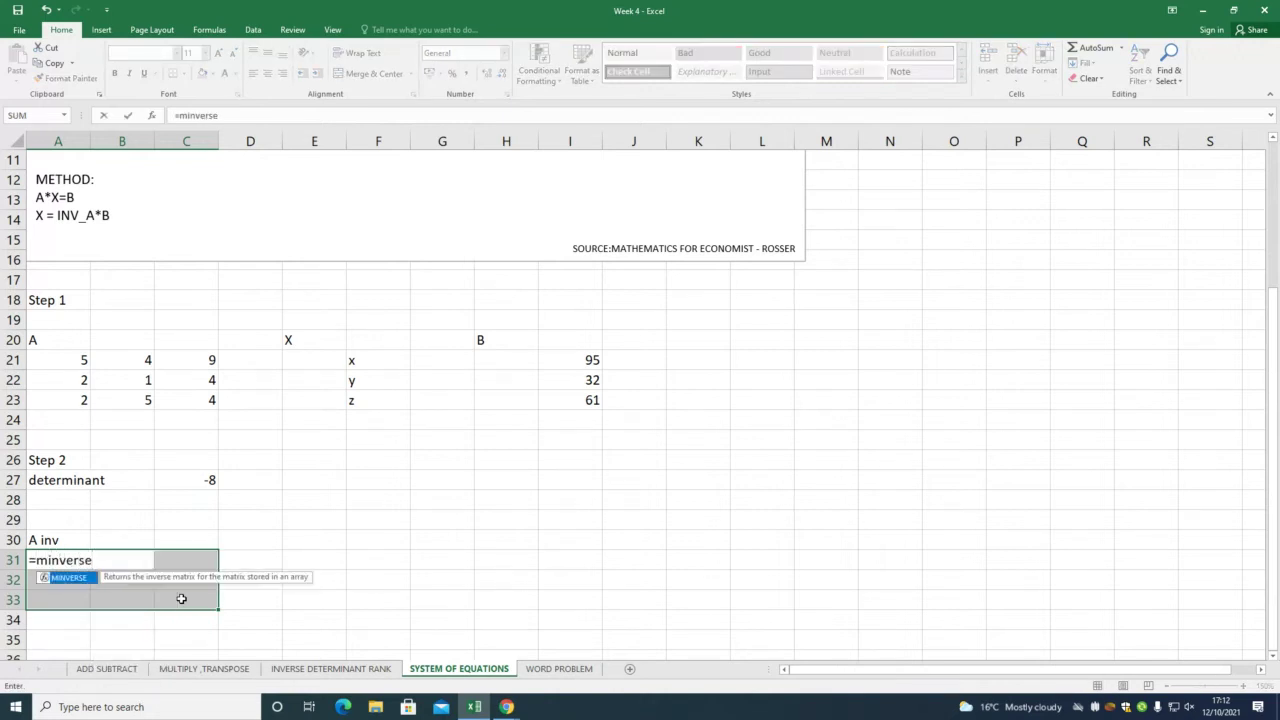
text(()
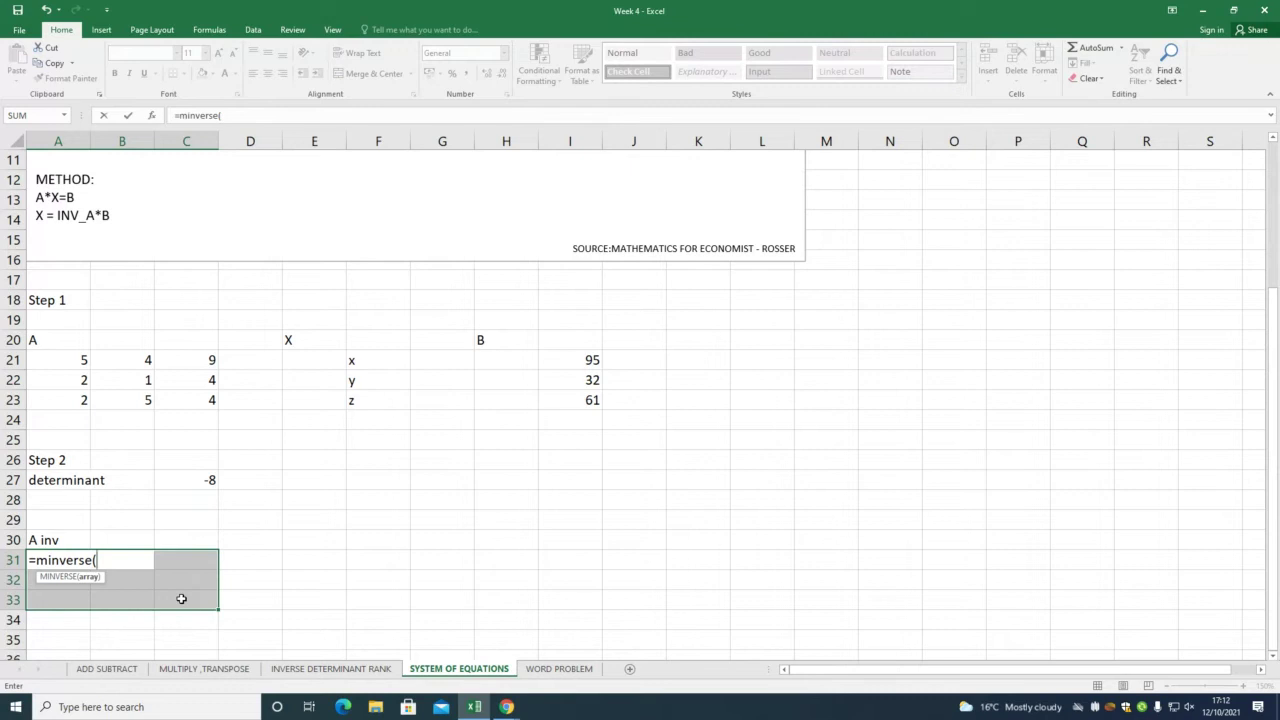
click(79, 360)
drag(79, 360, 163, 397)
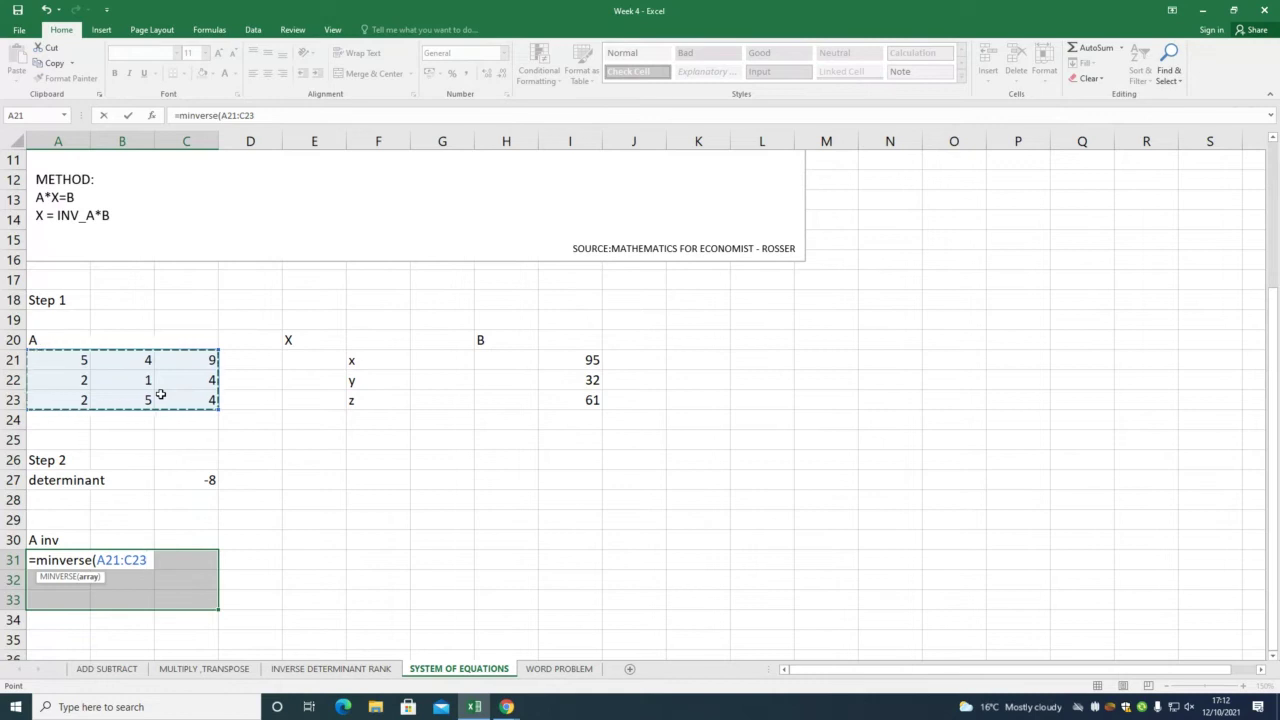
text())
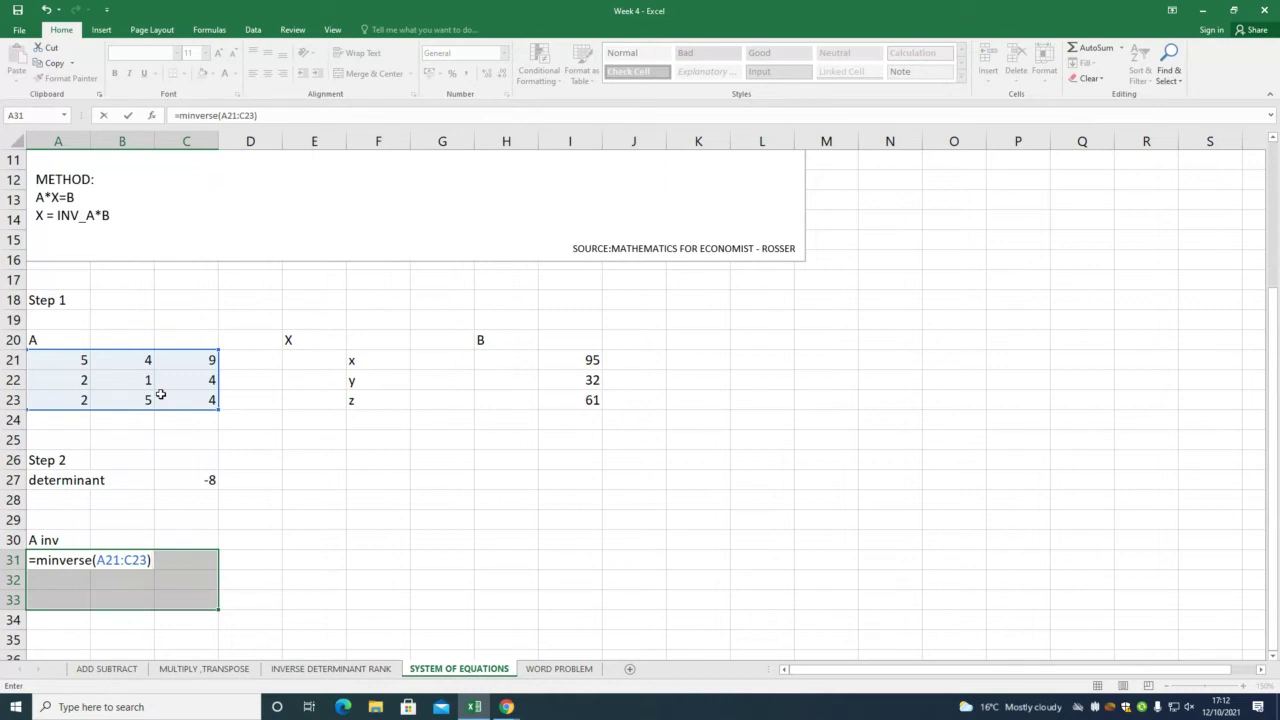
key(ctrl+shift+Return)
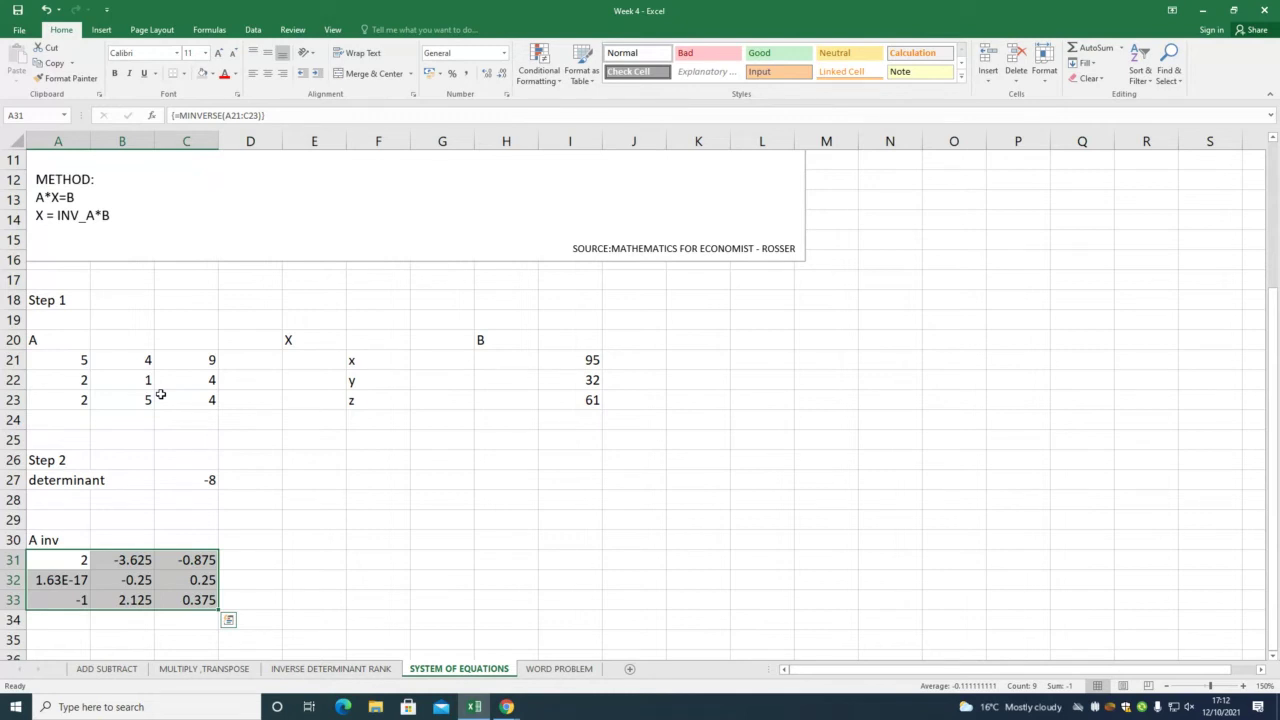
Shade matrix A21:C23 light green and the inverse A31:C33 light orange.
drag(60, 362, 163, 395)
click(212, 73)
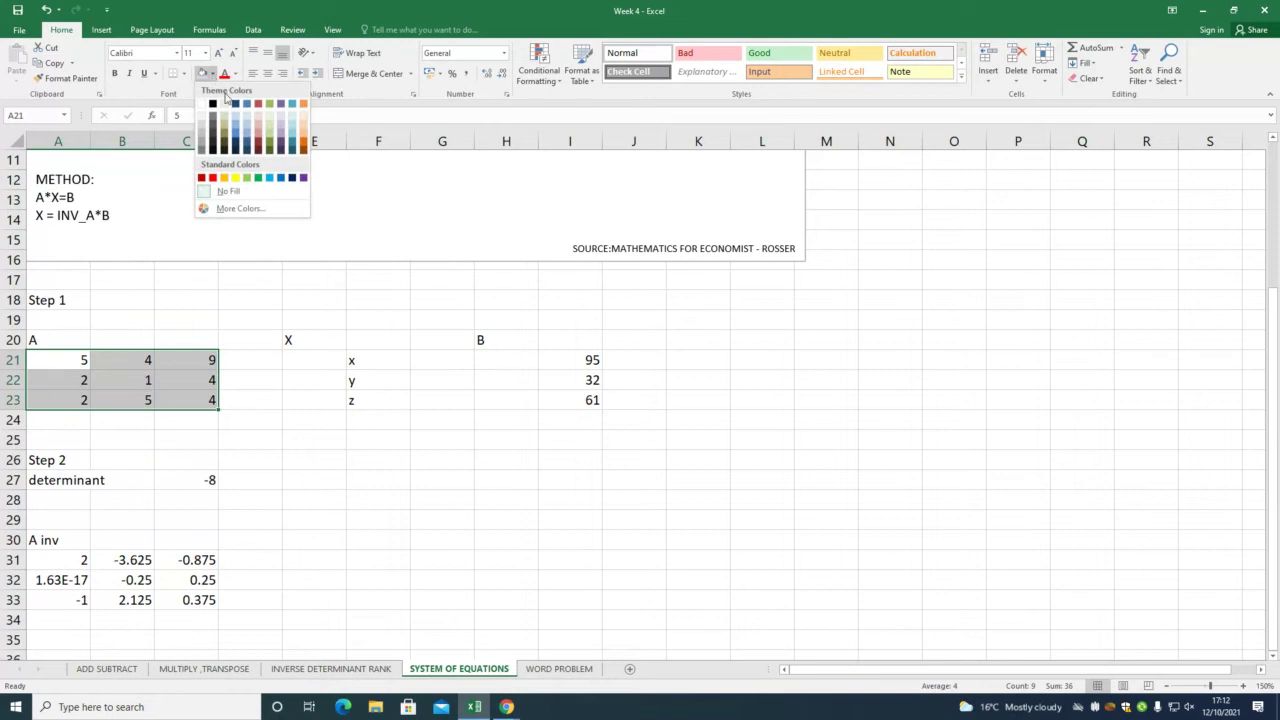
click(268, 128)
drag(85, 558, 186, 601)
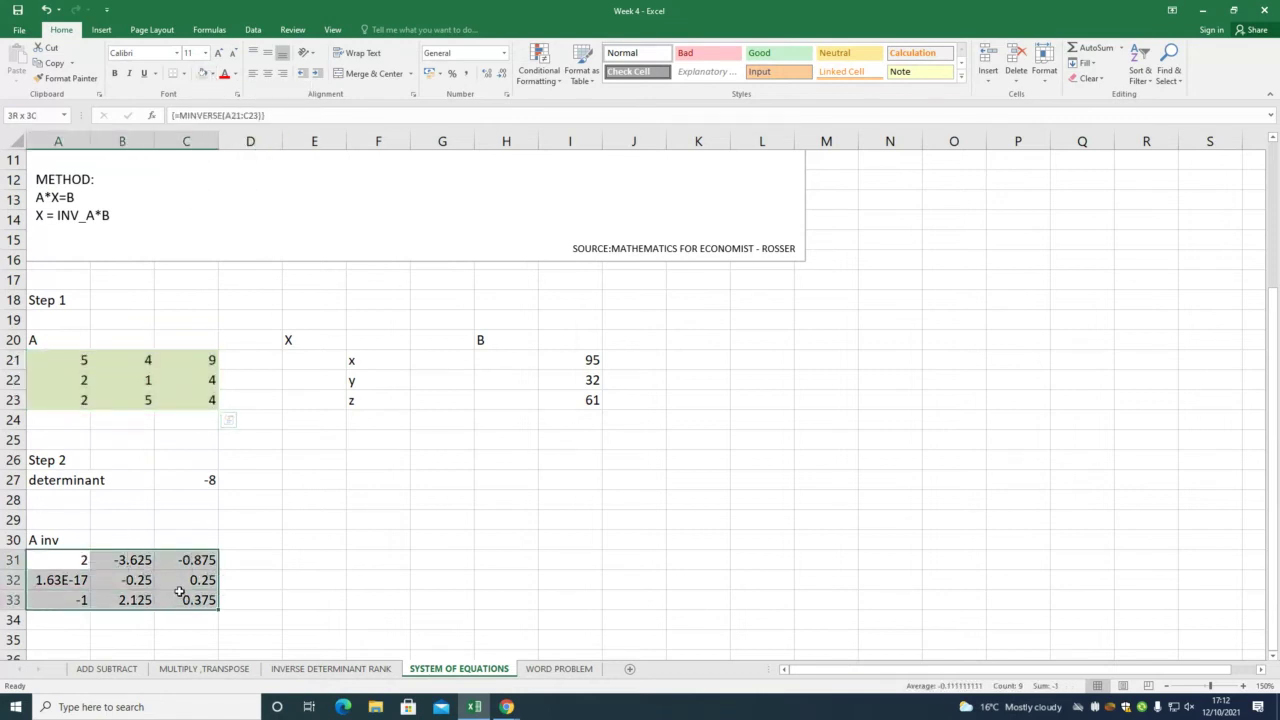
click(213, 76)
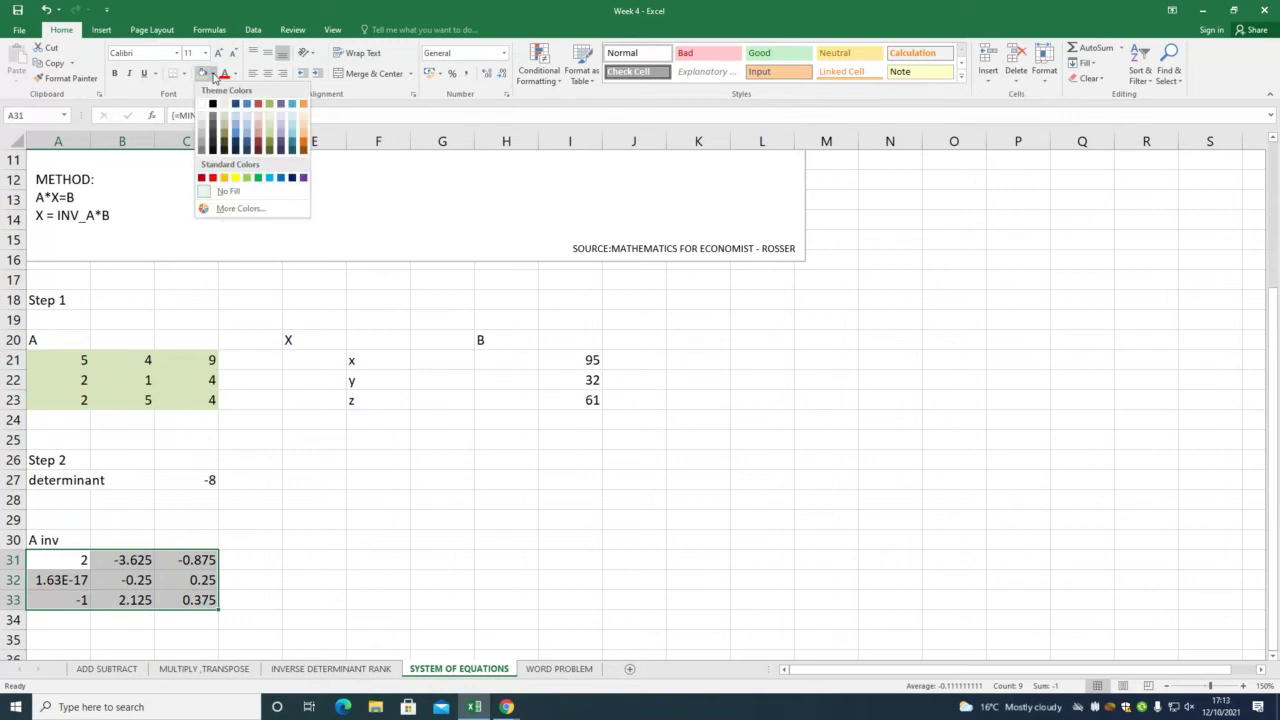
click(304, 131)
click(534, 554)
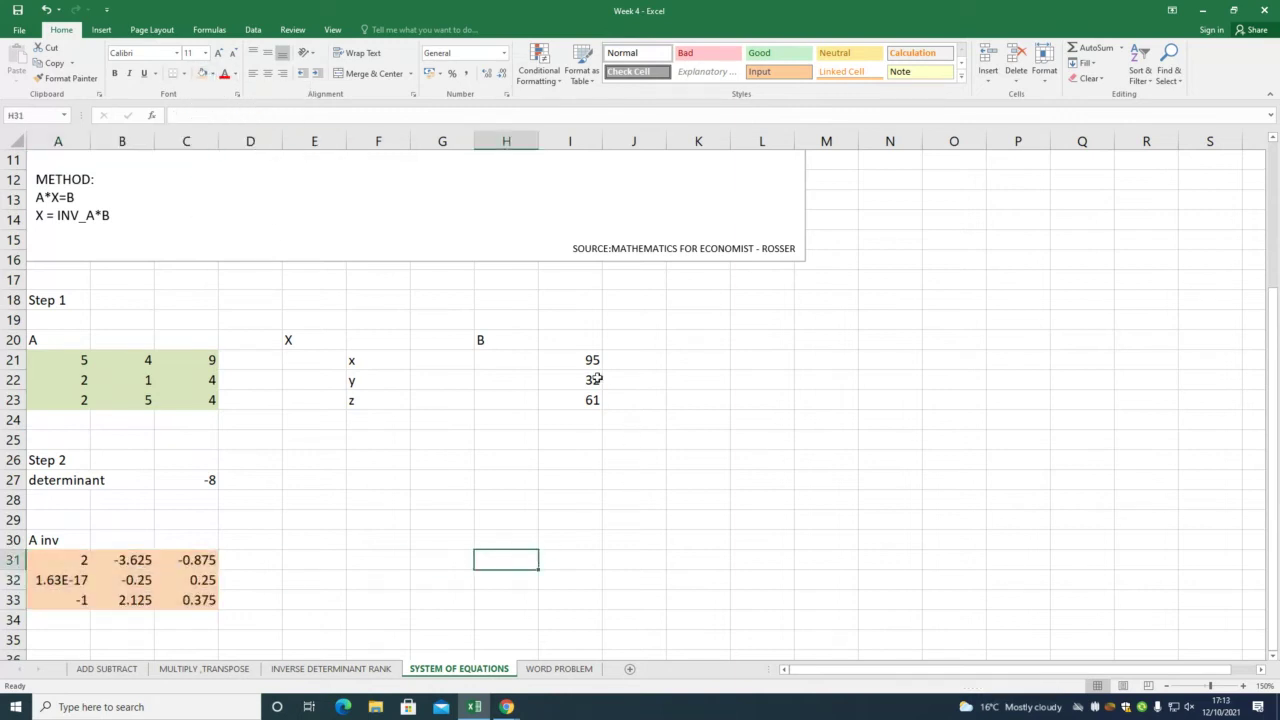
Shade the x, y, z labels F21:F23 tan and vector B I21:I23 blue.
drag(383, 360, 395, 403)
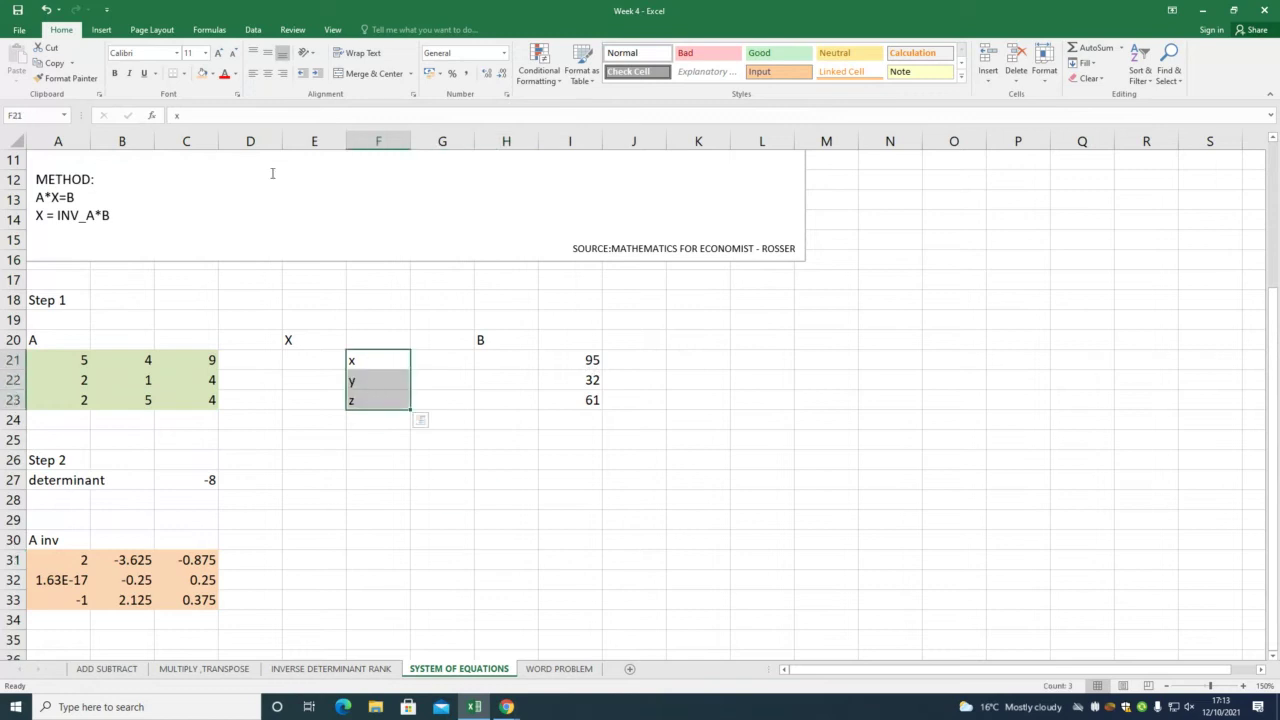
click(212, 76)
click(229, 132)
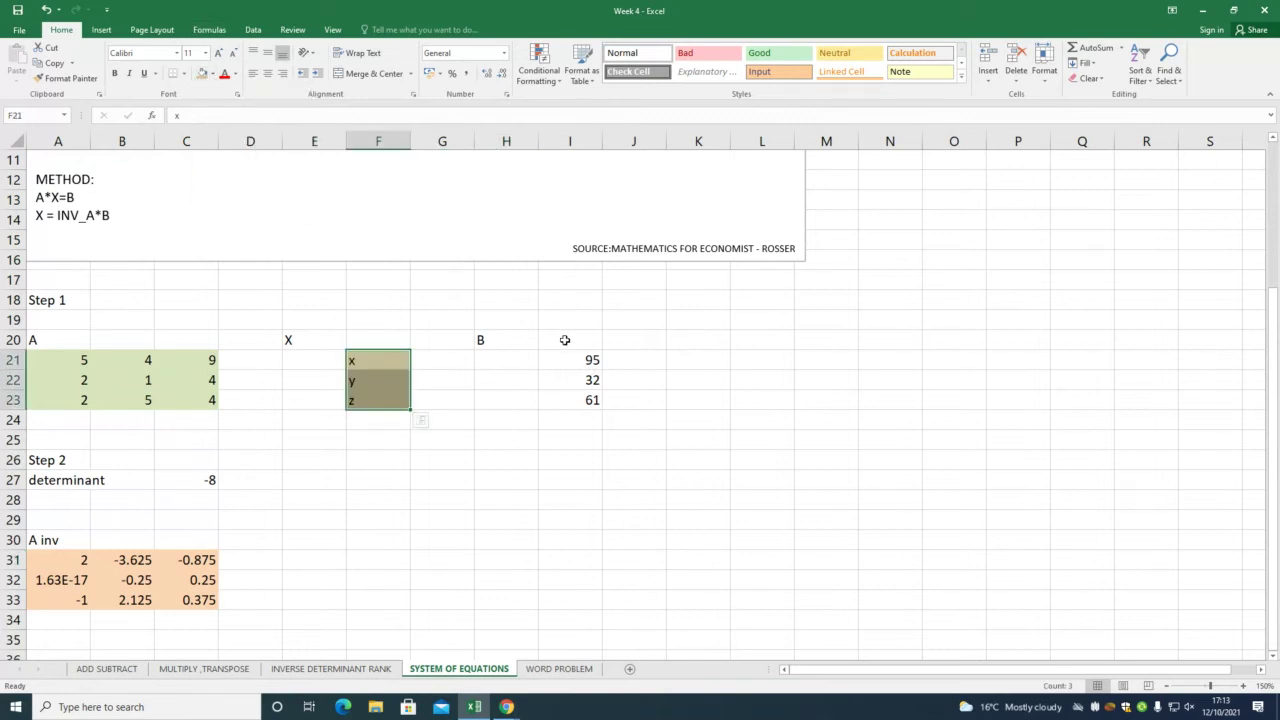
drag(570, 358, 580, 403)
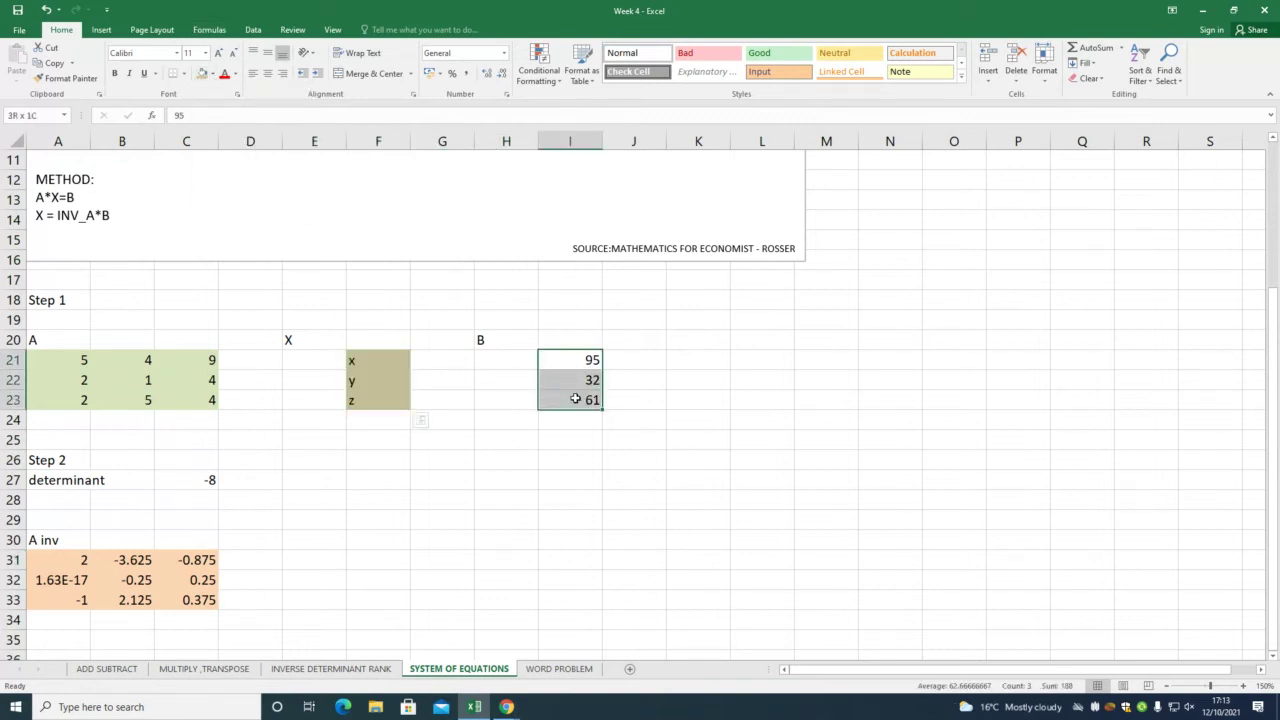
click(212, 76)
click(237, 126)
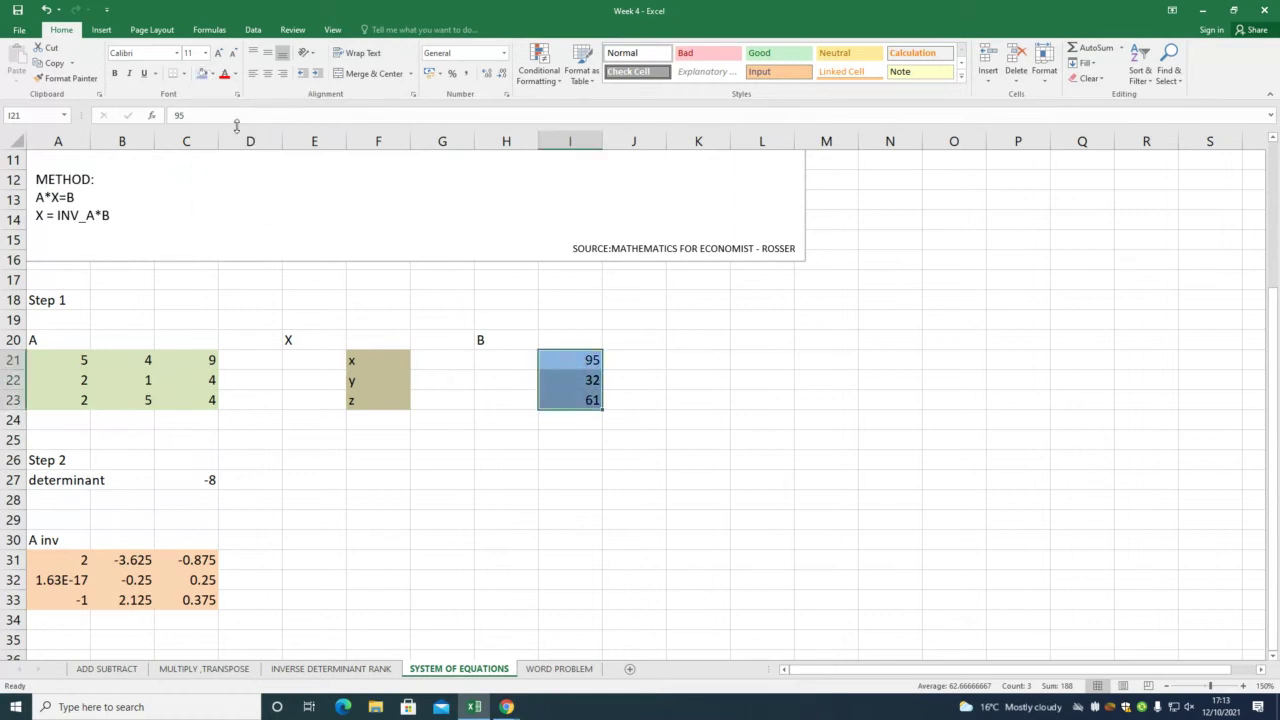
click(751, 341)
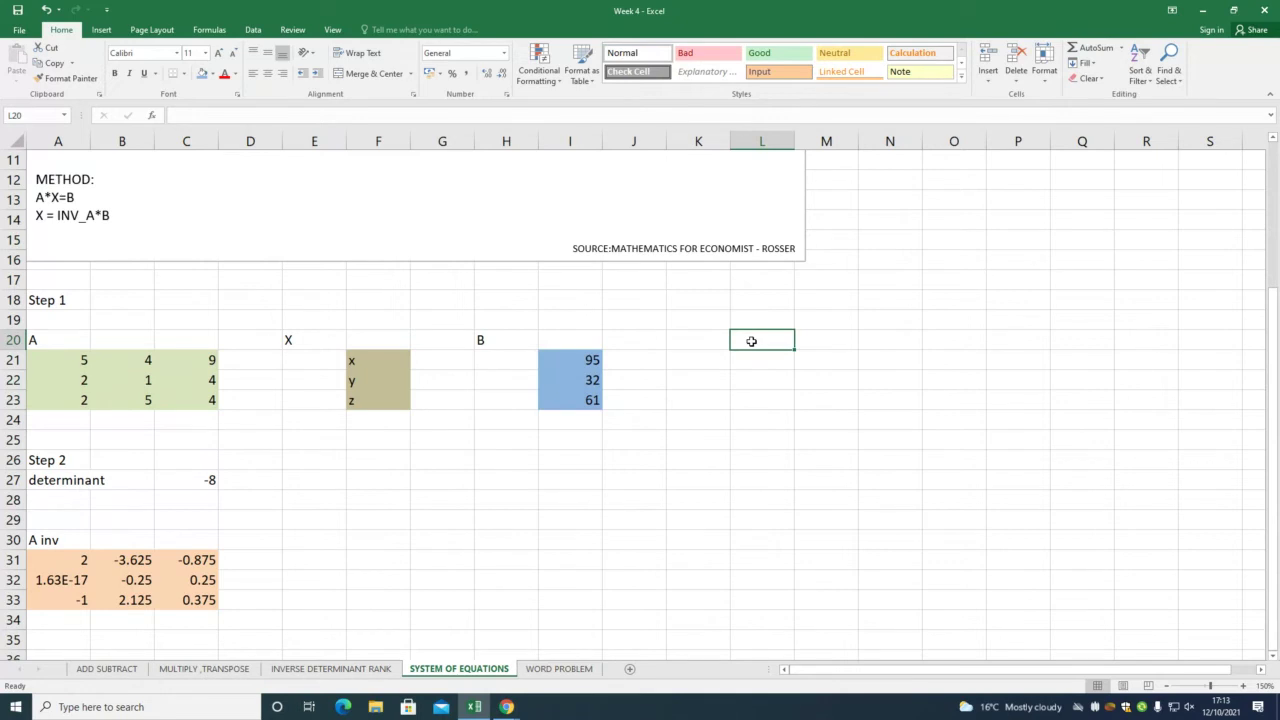
Enter the heading 'step 3' in L20, fixing its missing first letter.
text(tep 3)
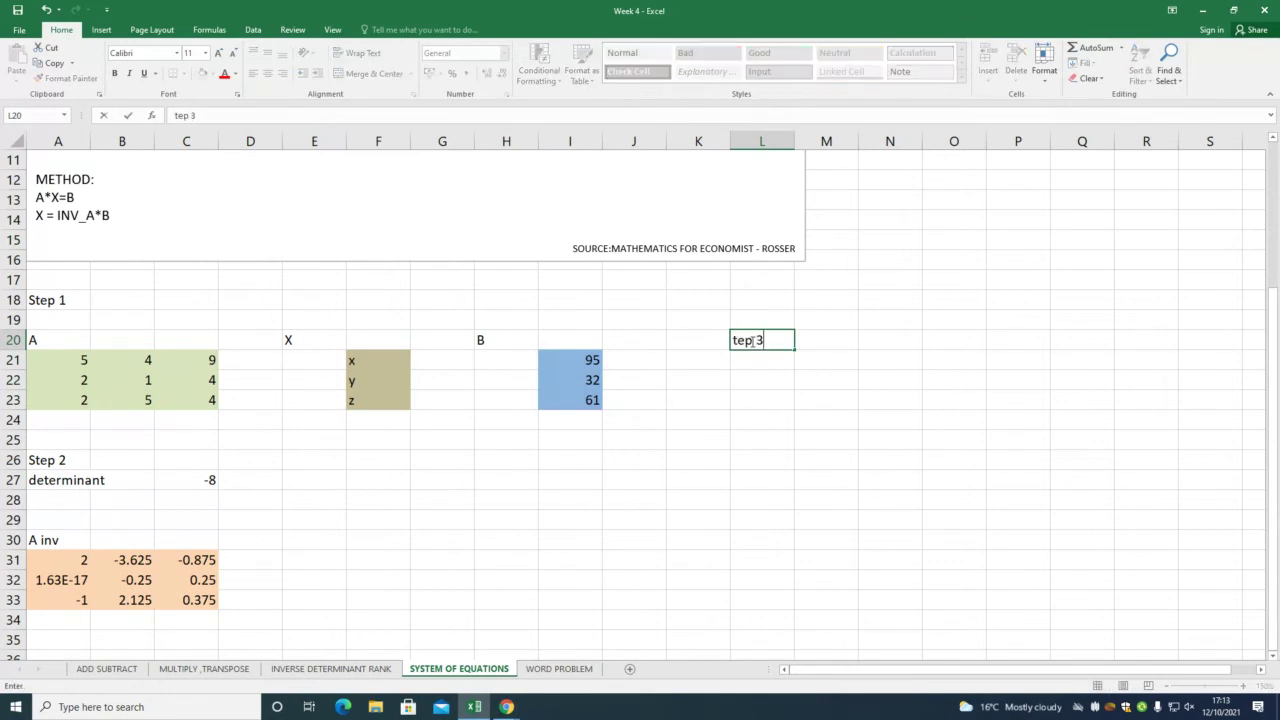
key(Left)
key(Left)
key(Left)
key(Right)
key(Right)
key(Right)
double_click(750, 341)
text(s)
click(800, 380)
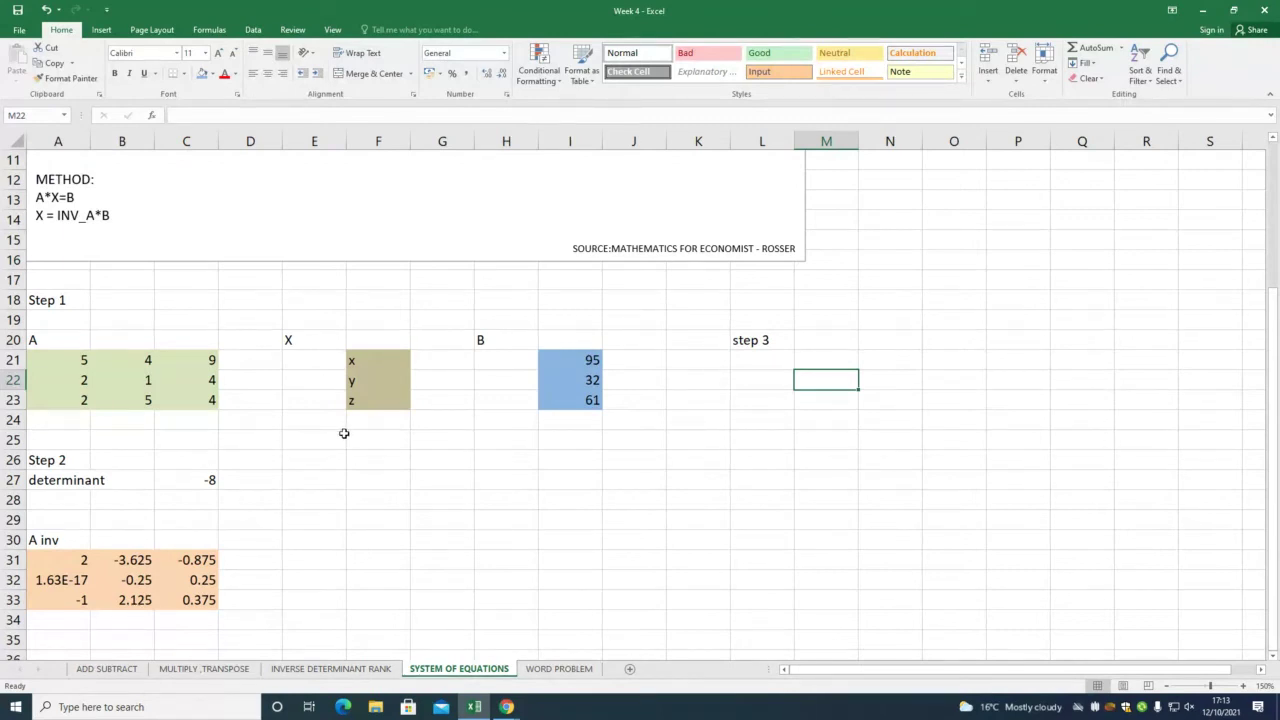
Add the note 'A inv *B' in L22 and the size label '3x1' in N24.
click(777, 384)
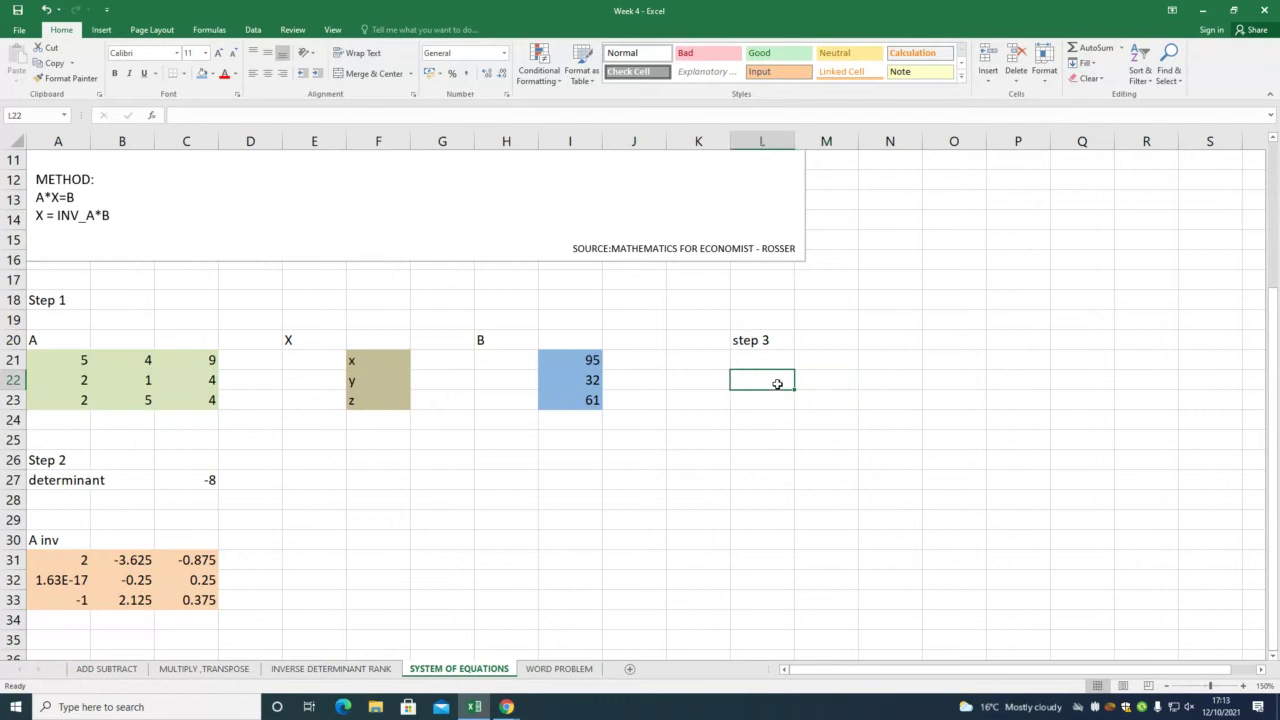
text(A inv)
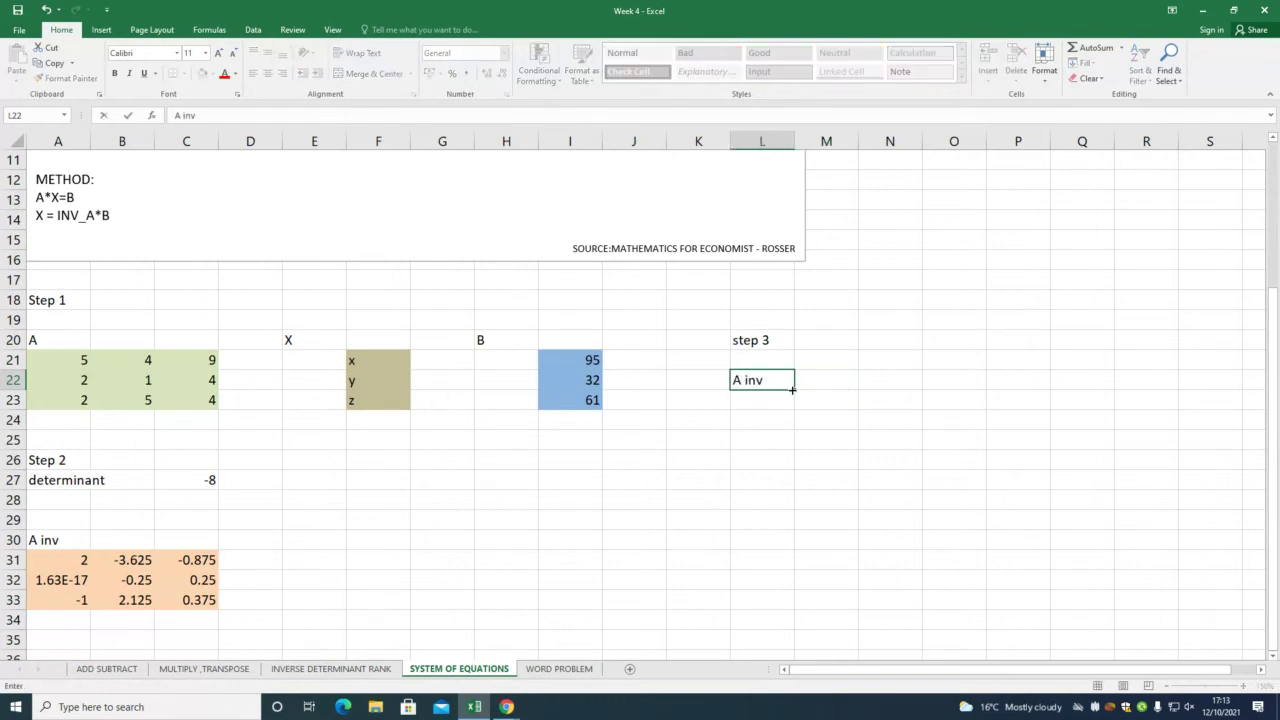
text( *B)
click(823, 381)
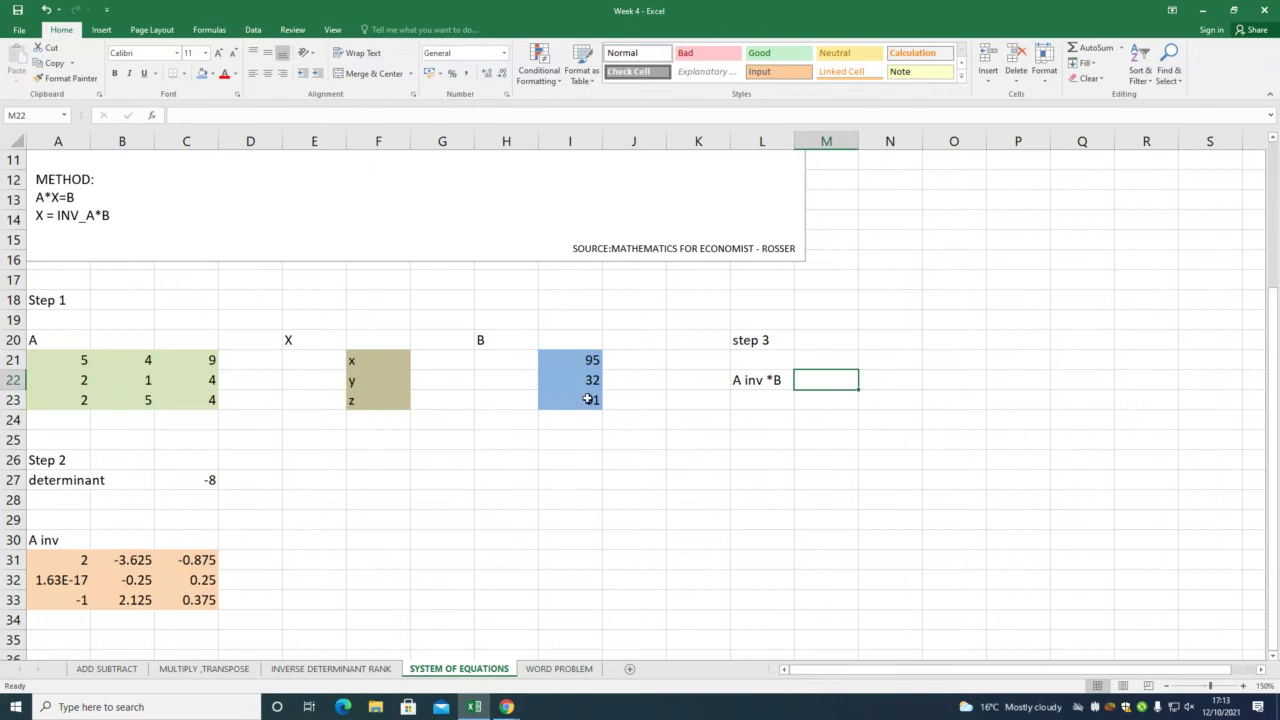
click(897, 425)
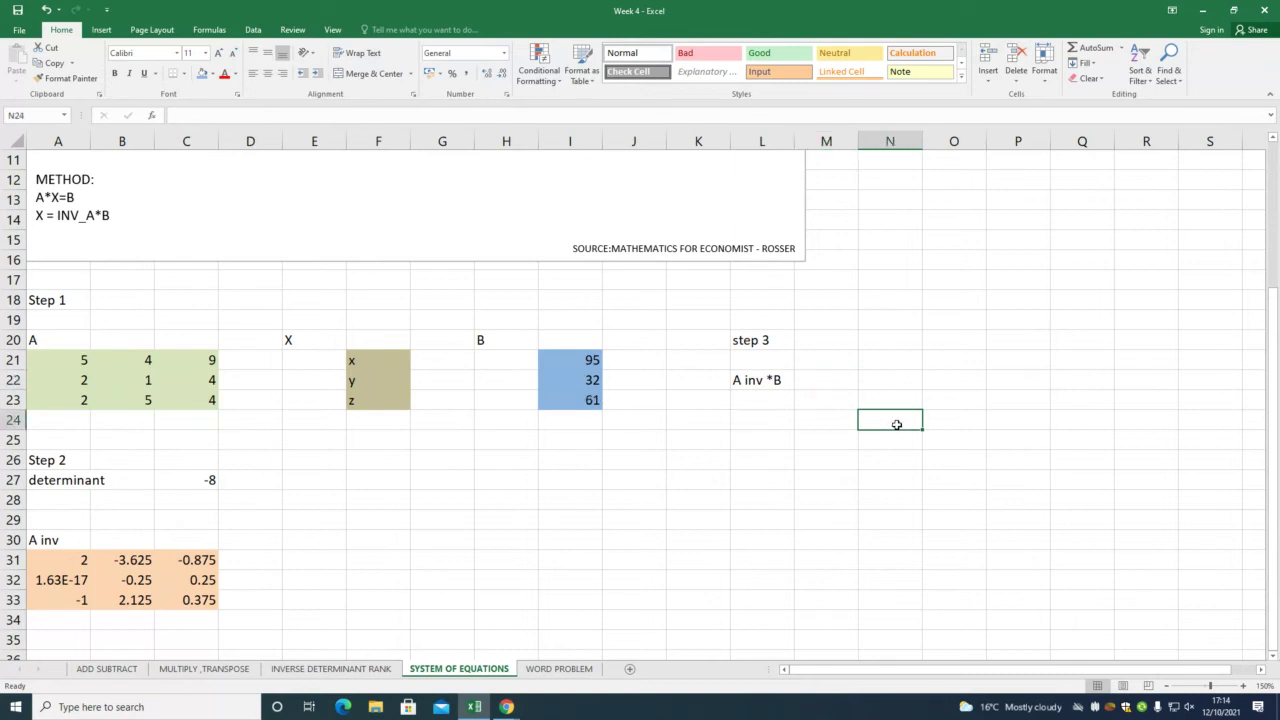
text(3x1)
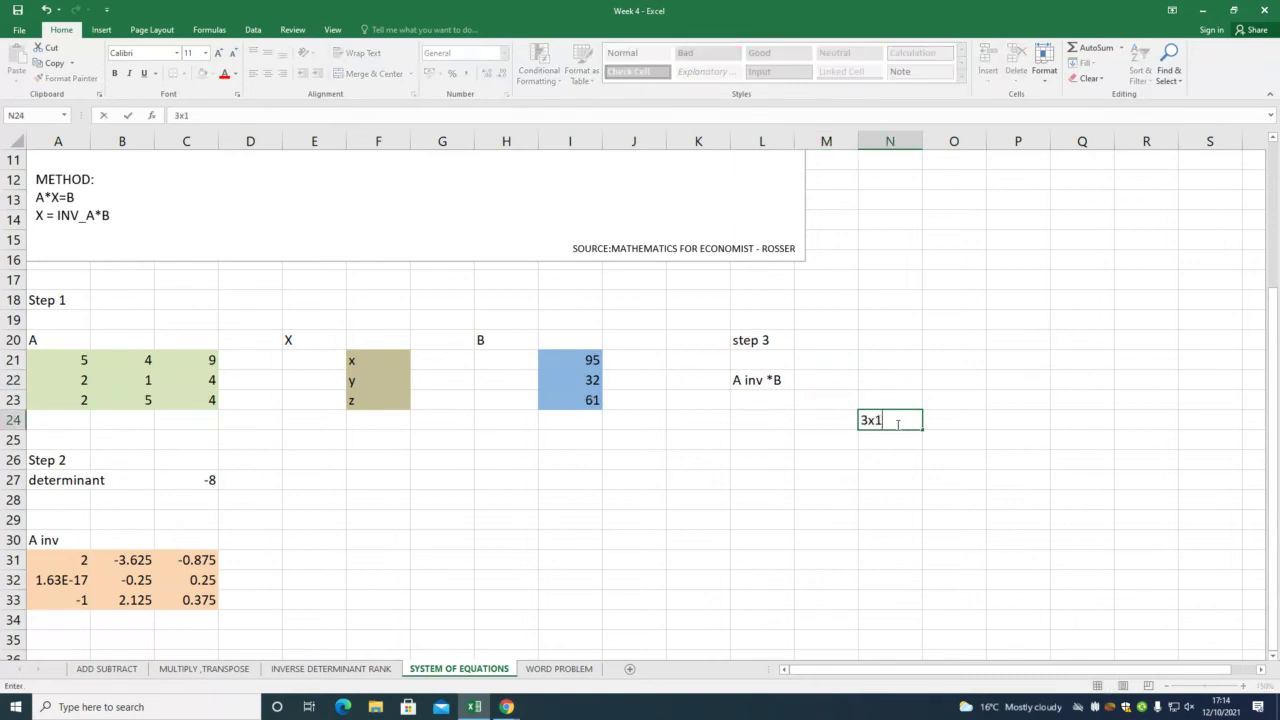
key(Return)
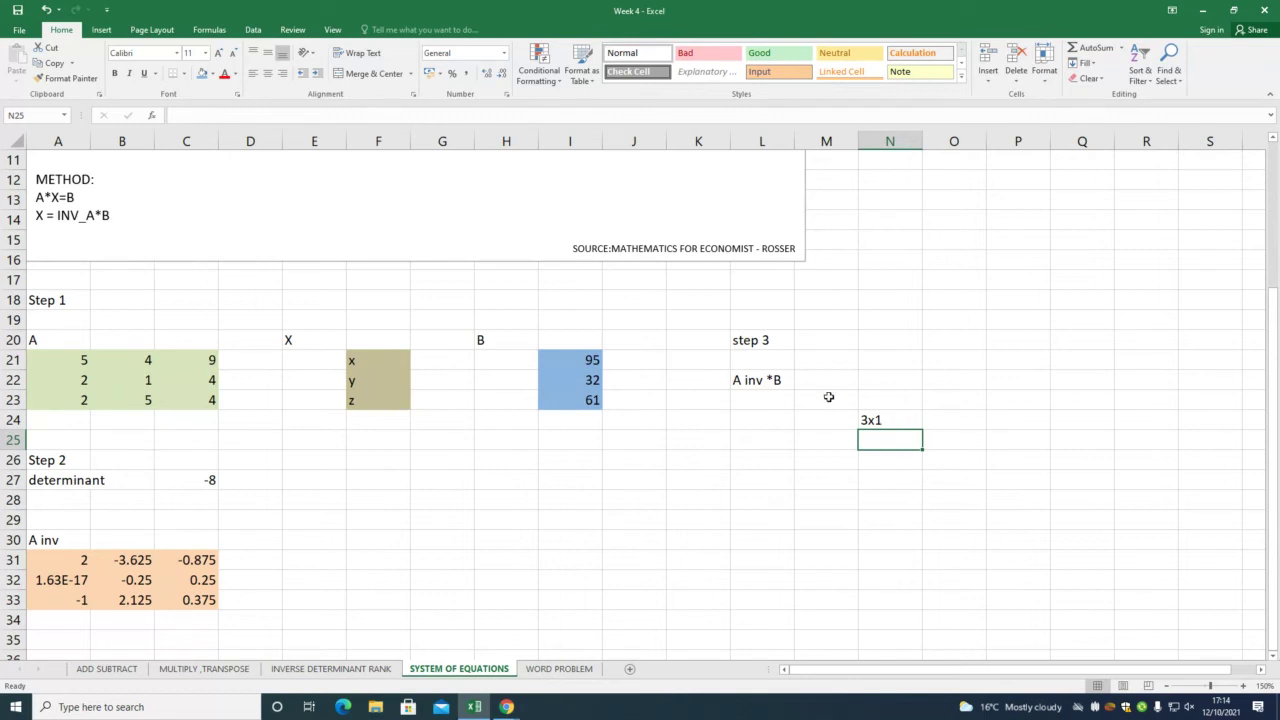
Enter =MMULT(A31:C33,I21:I23) as an array in M23:M25, giving 20.625, 7.25, -4.125.
drag(823, 400, 824, 437)
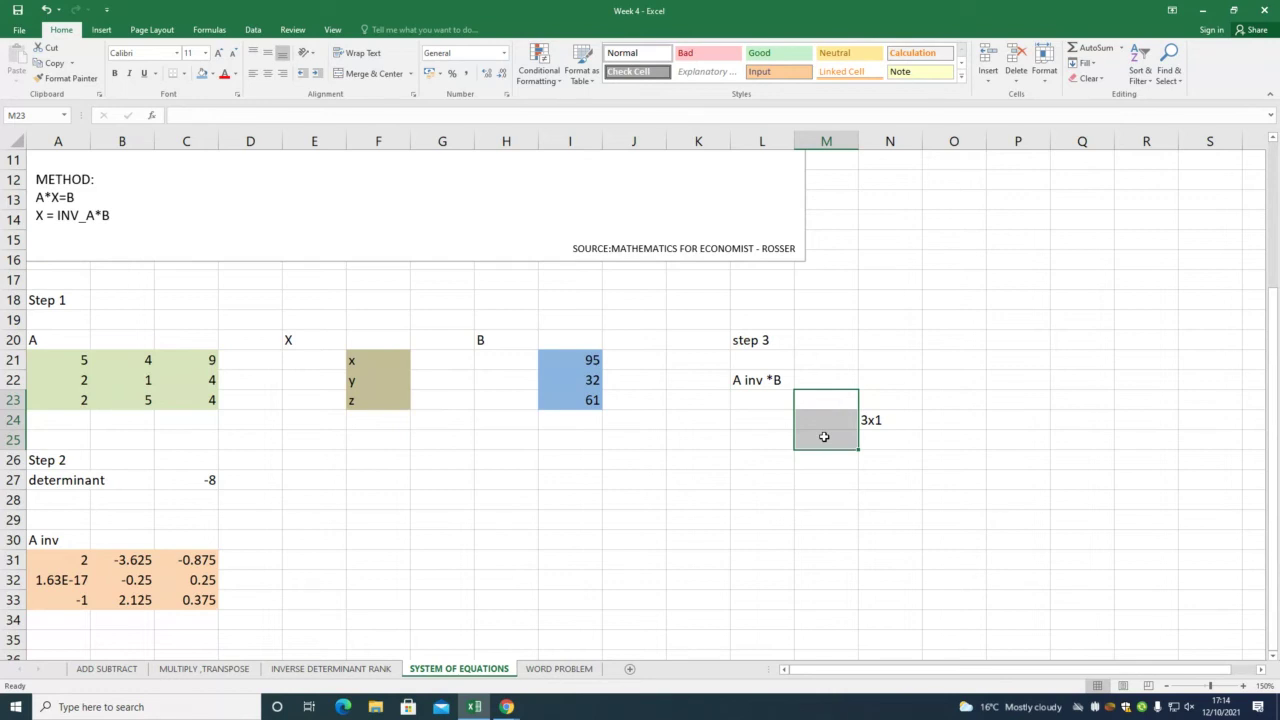
text(=mm)
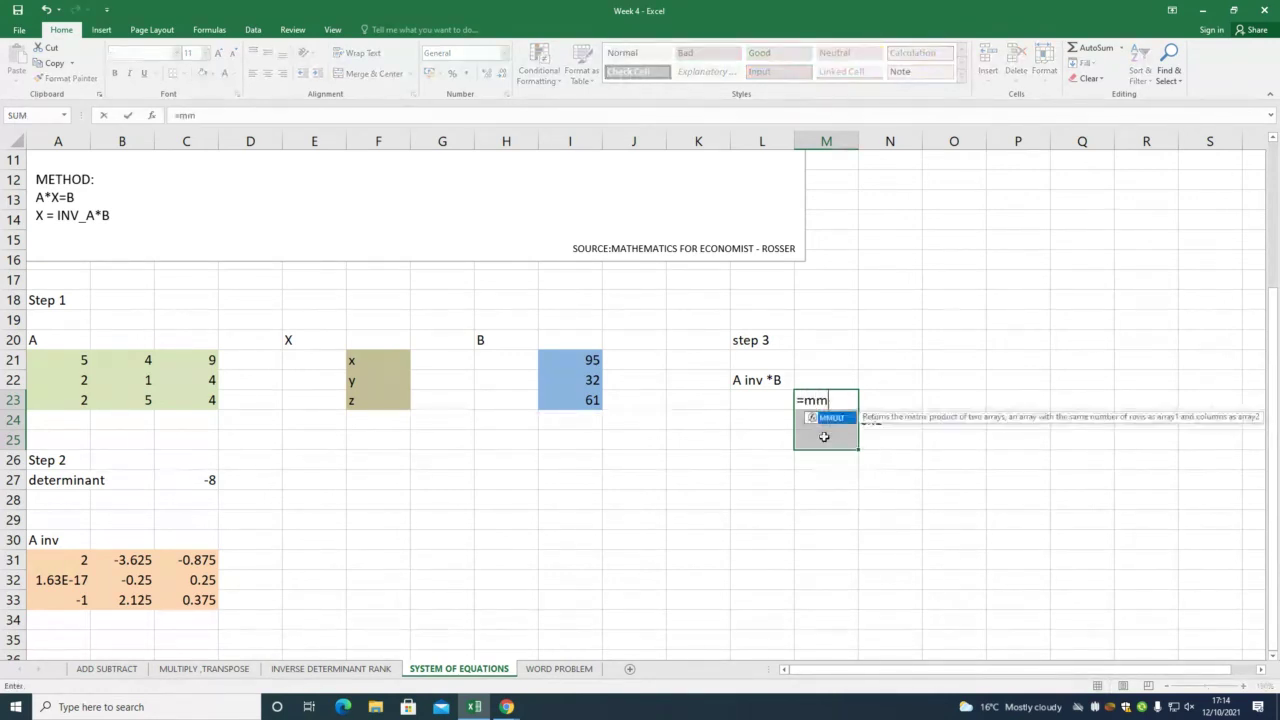
text(ult()
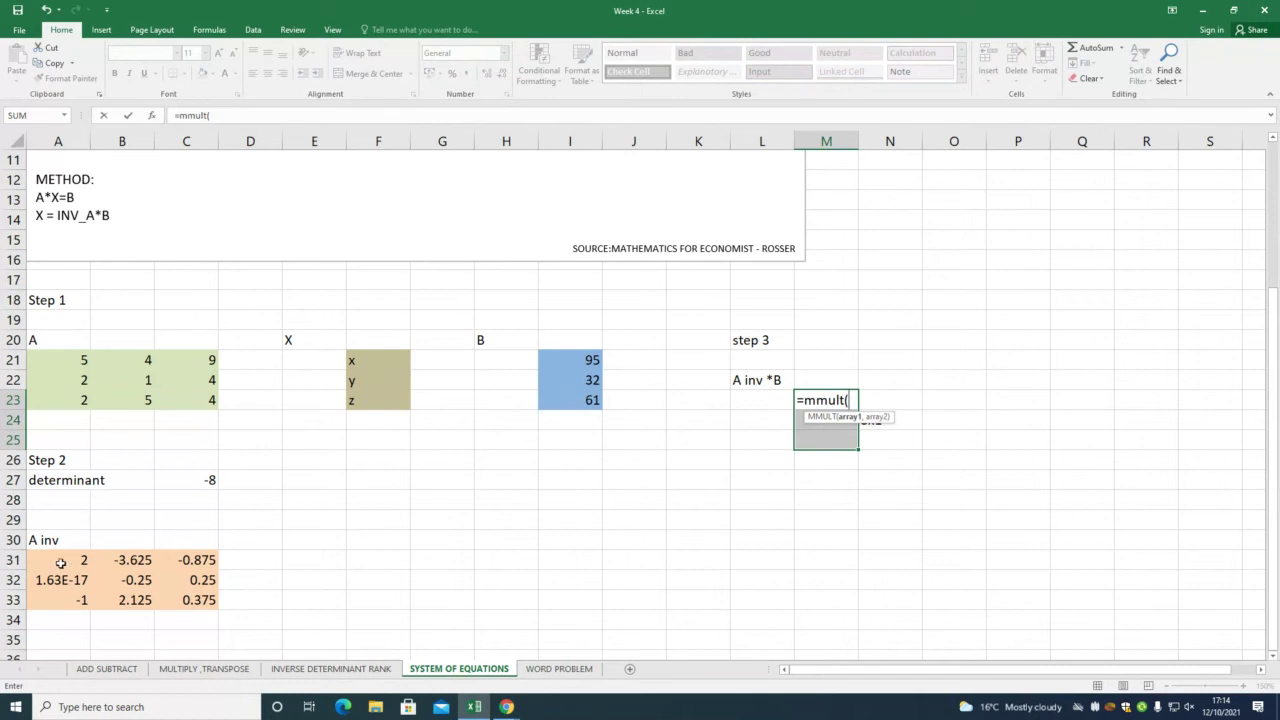
drag(60, 564, 180, 600)
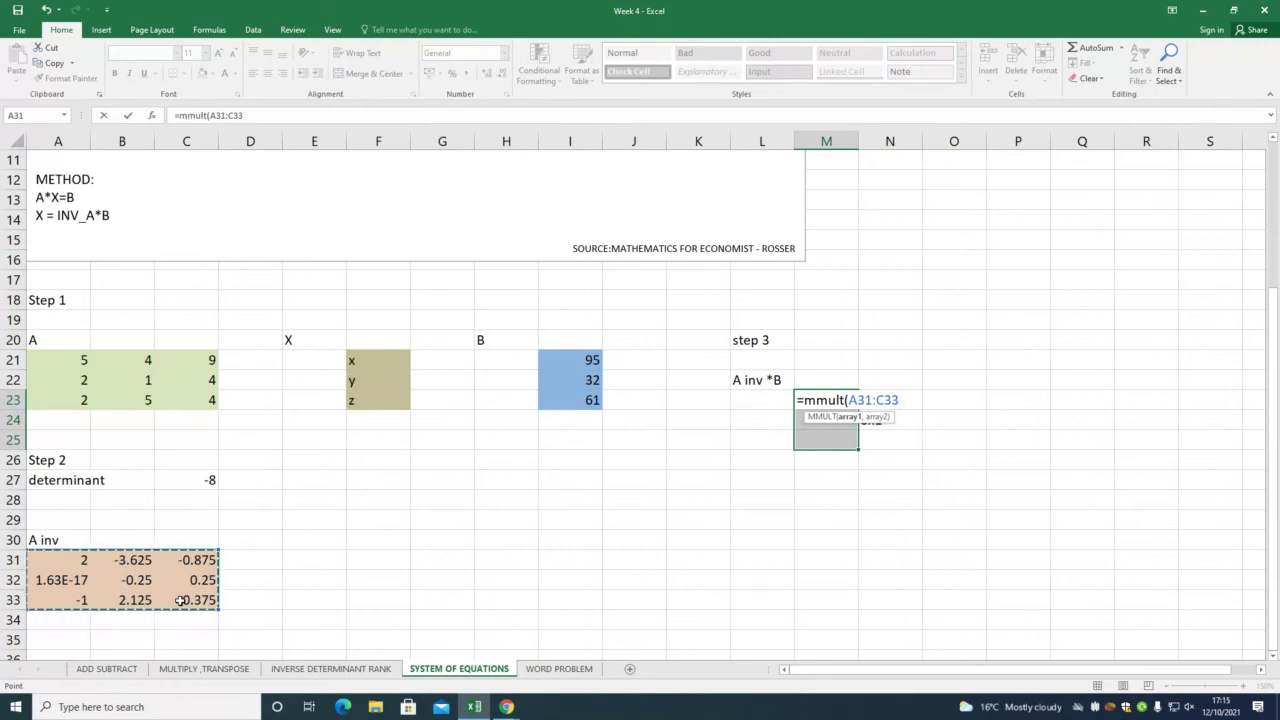
text(,)
drag(577, 356, 582, 398)
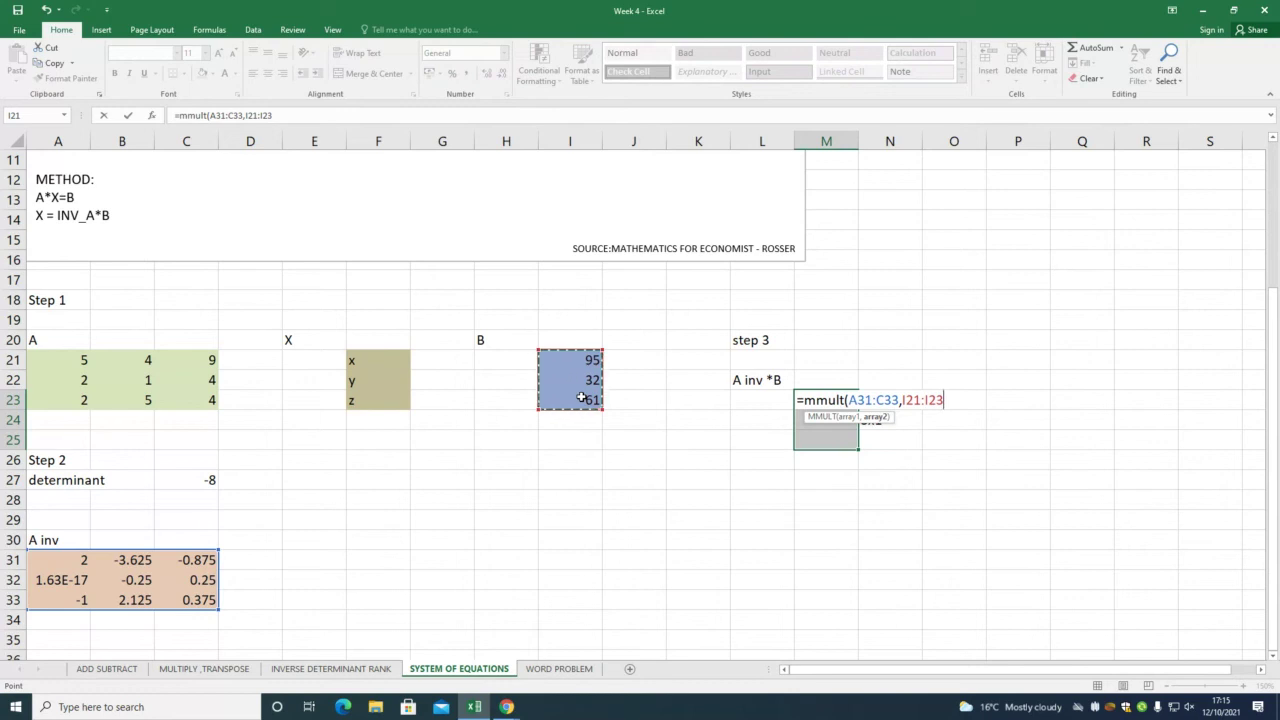
text())
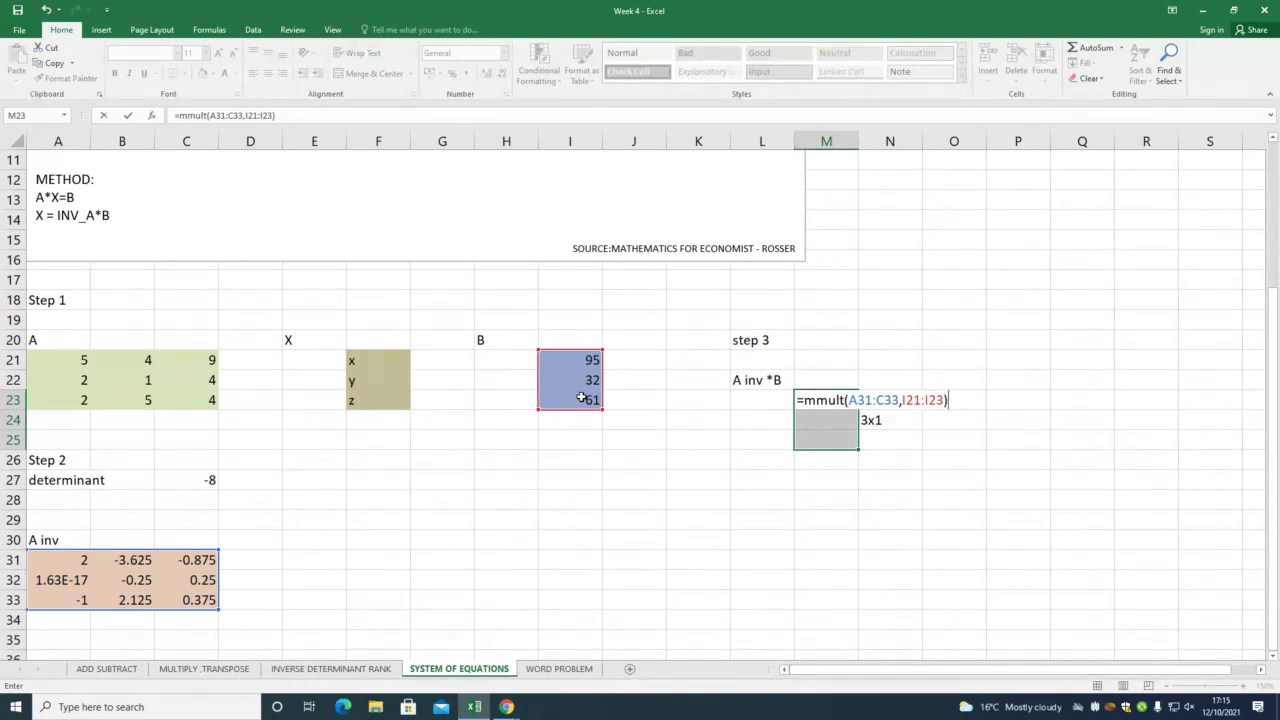
key(ctrl+shift+Return)
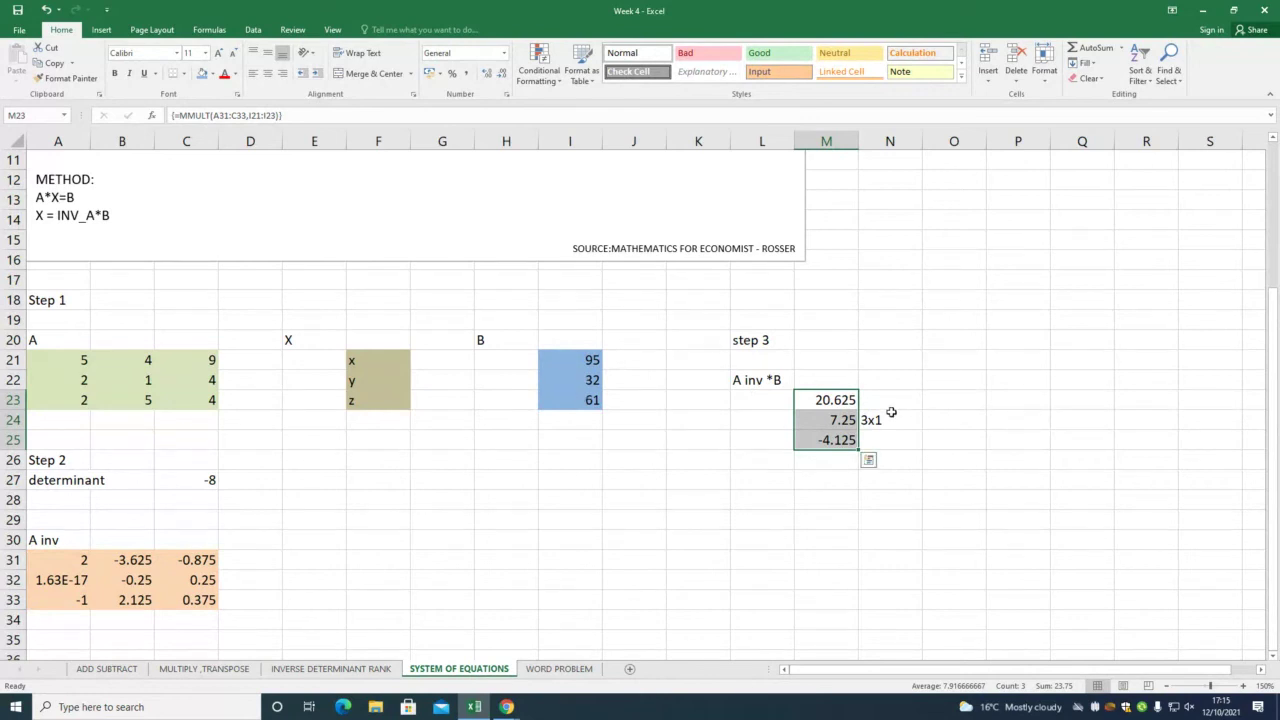
Label the three results x, y and z in L23:L25.
click(746, 396)
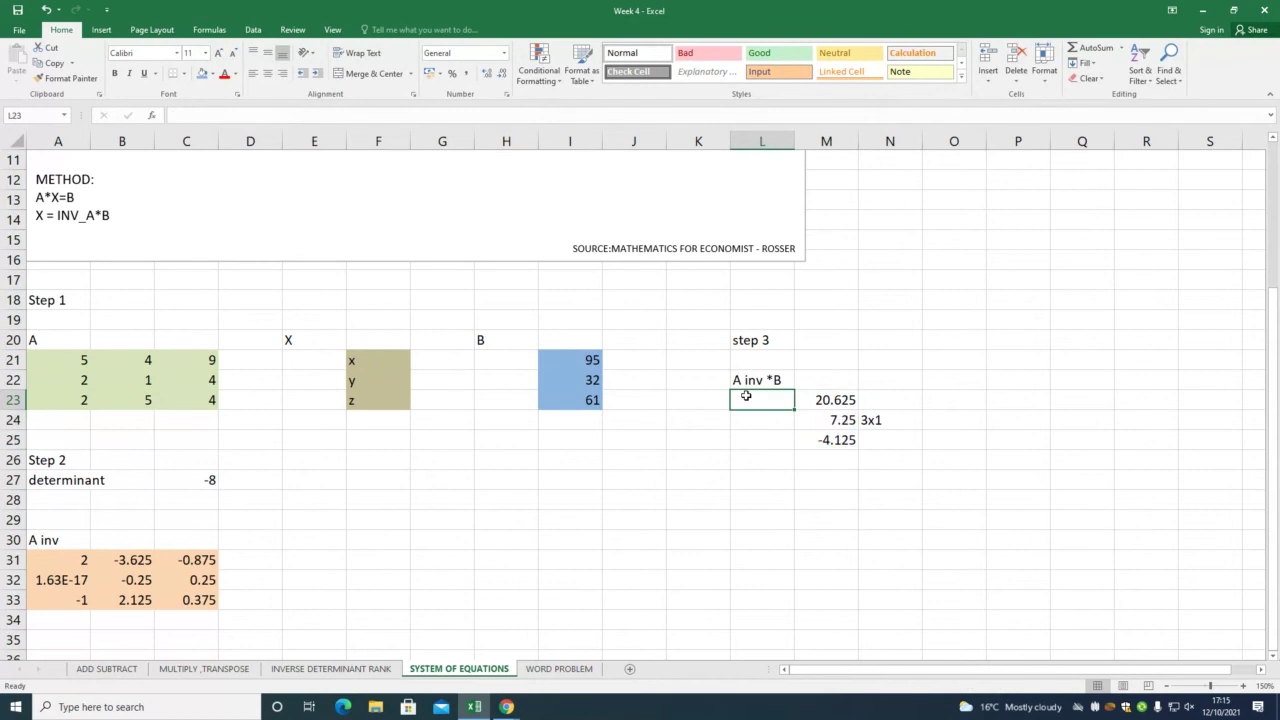
text(x)
key(Return)
text(y)
key(Return)
text(z)
key(Tab)
Shade the labelled solution block L23:M25 yellow.
key(Up)
key(Up)
key(Left)
key(shift+Right)
key(shift+Down)
key(shift+Down)
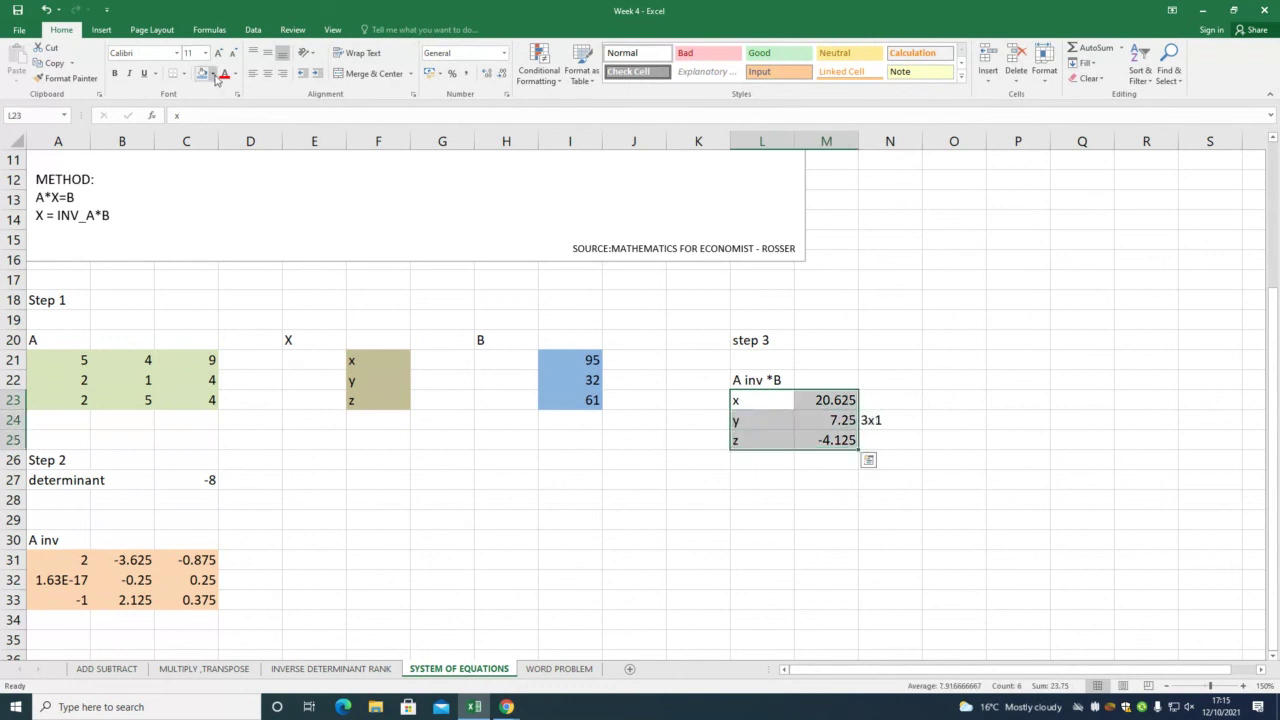
click(212, 74)
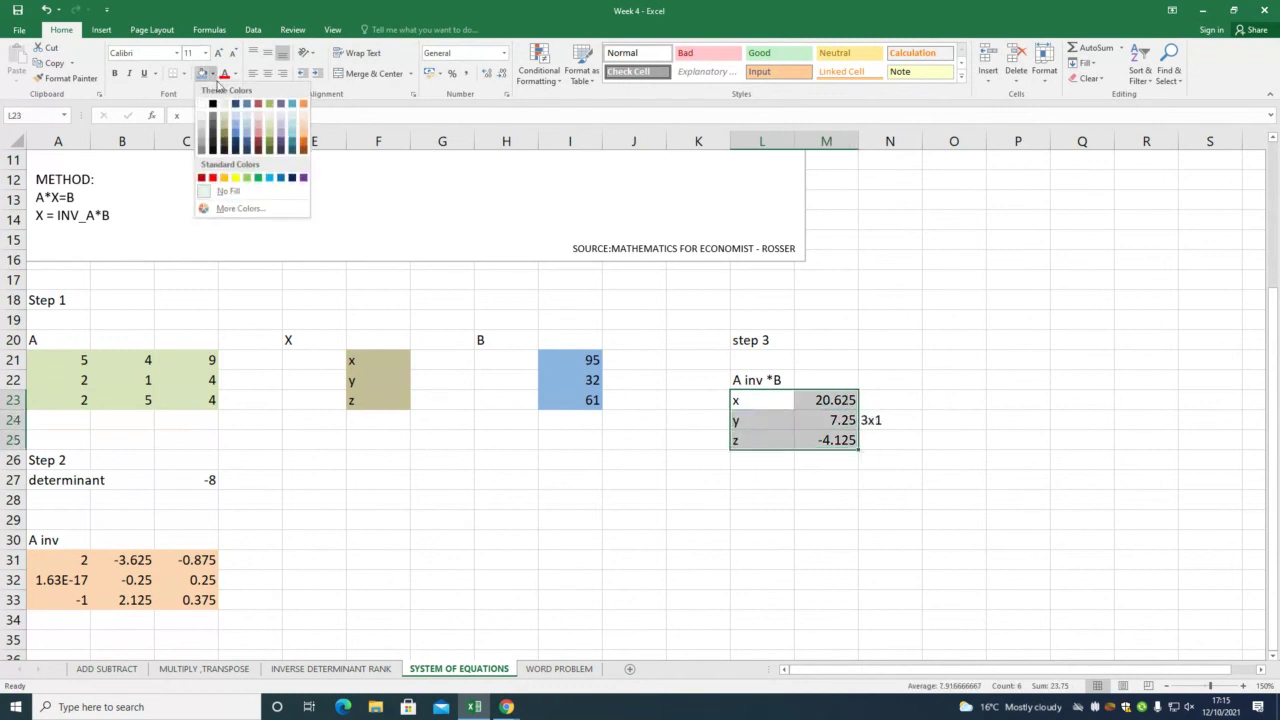
click(235, 177)
click(1077, 355)
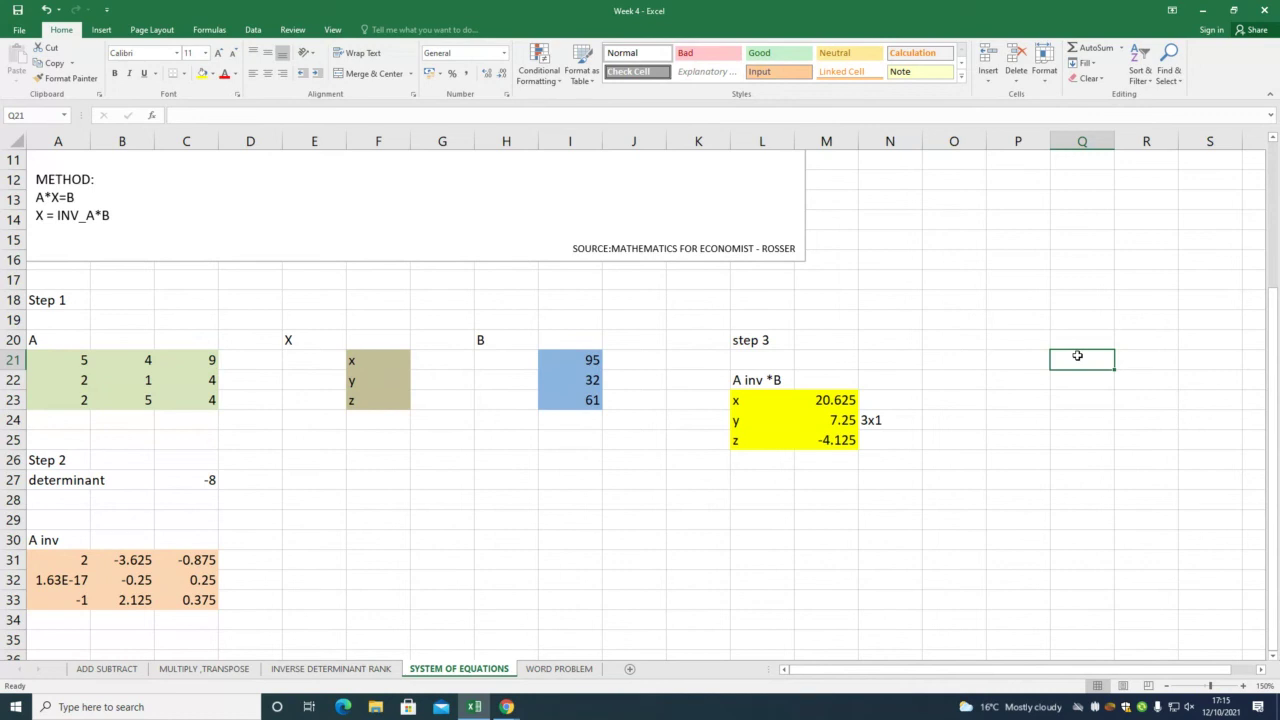
Add a 'Check' heading in cell O6.
scroll(1110, 362, up, 3)
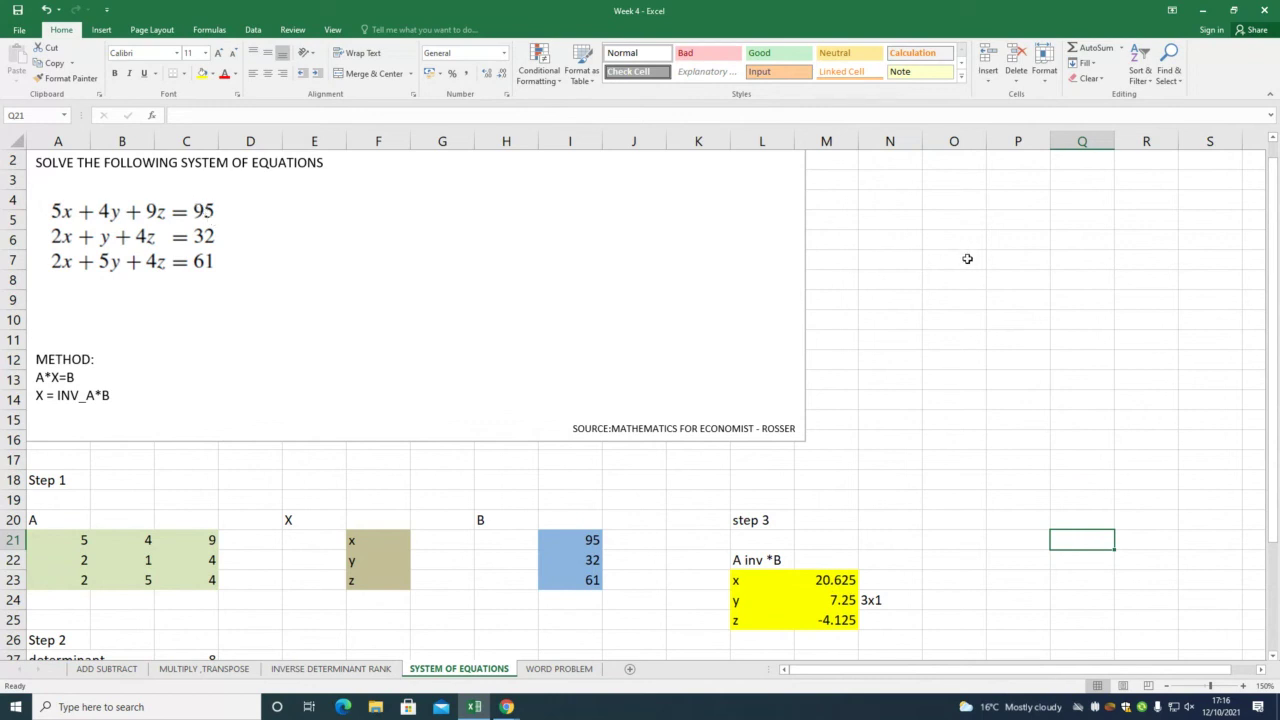
click(940, 243)
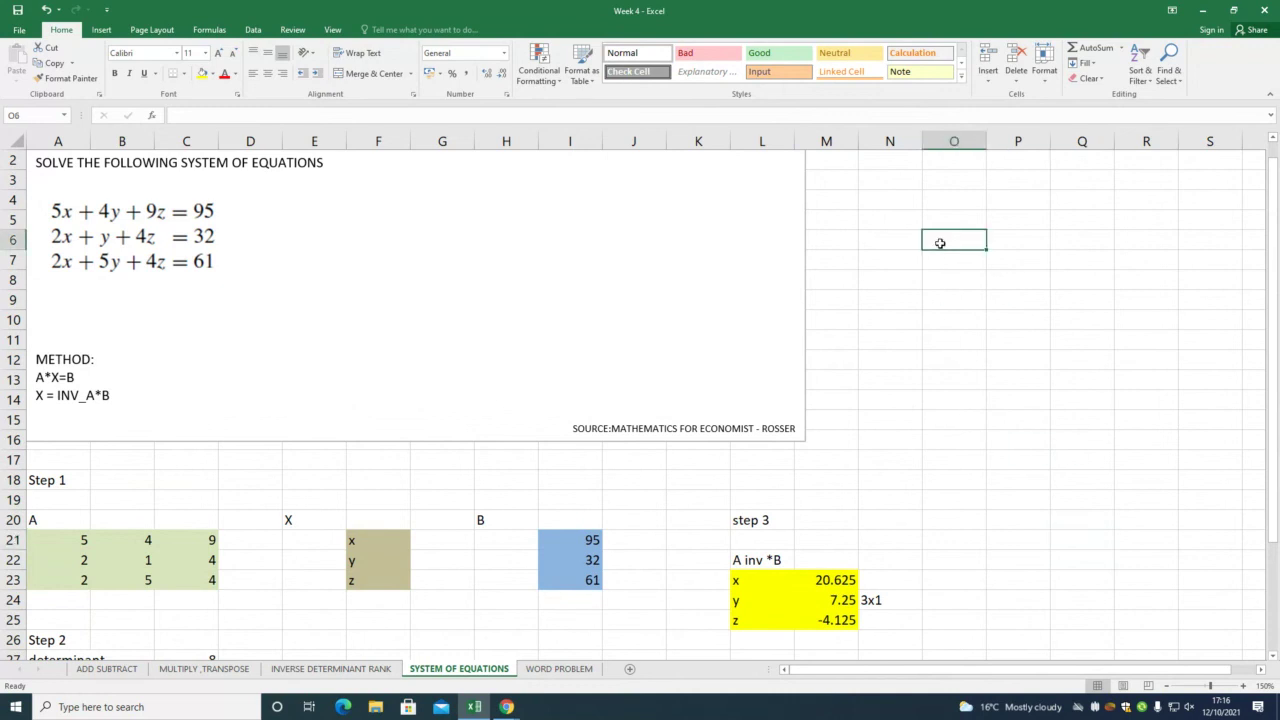
text(Check)
key(Return)
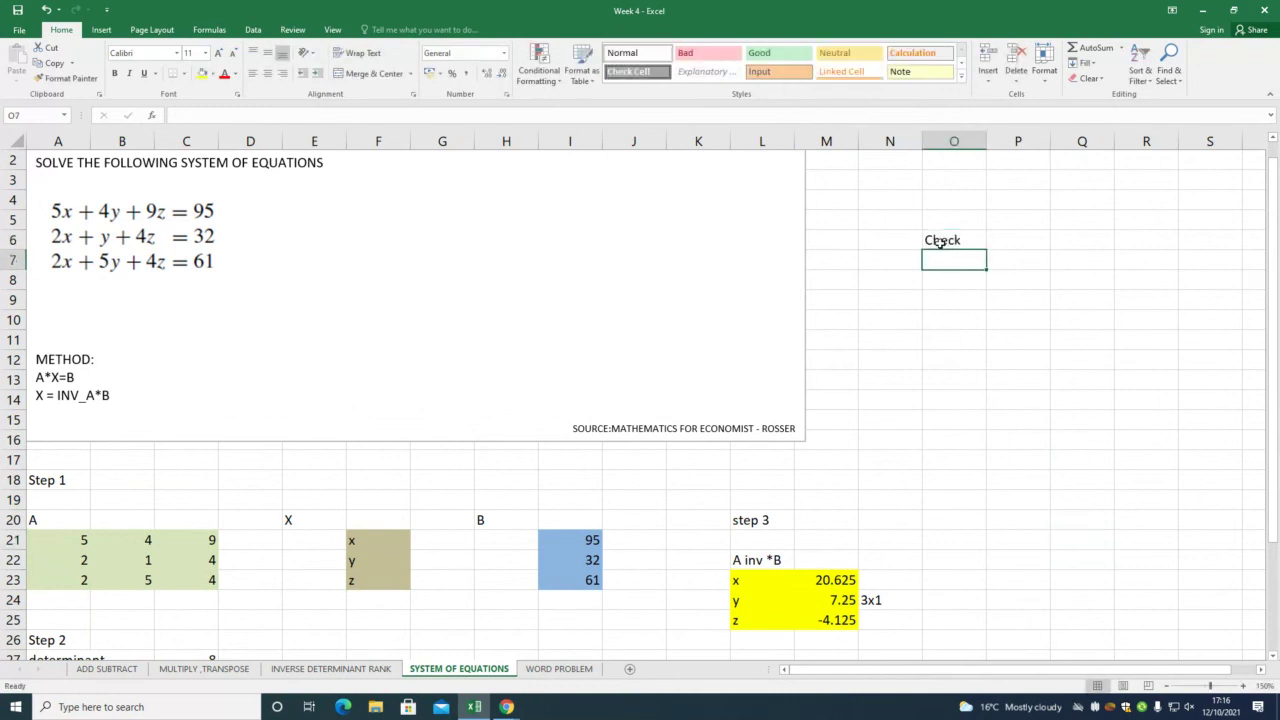
Enter =5*M23+4*M24+9*M25 in O7, which evaluates to 95.
text(=)
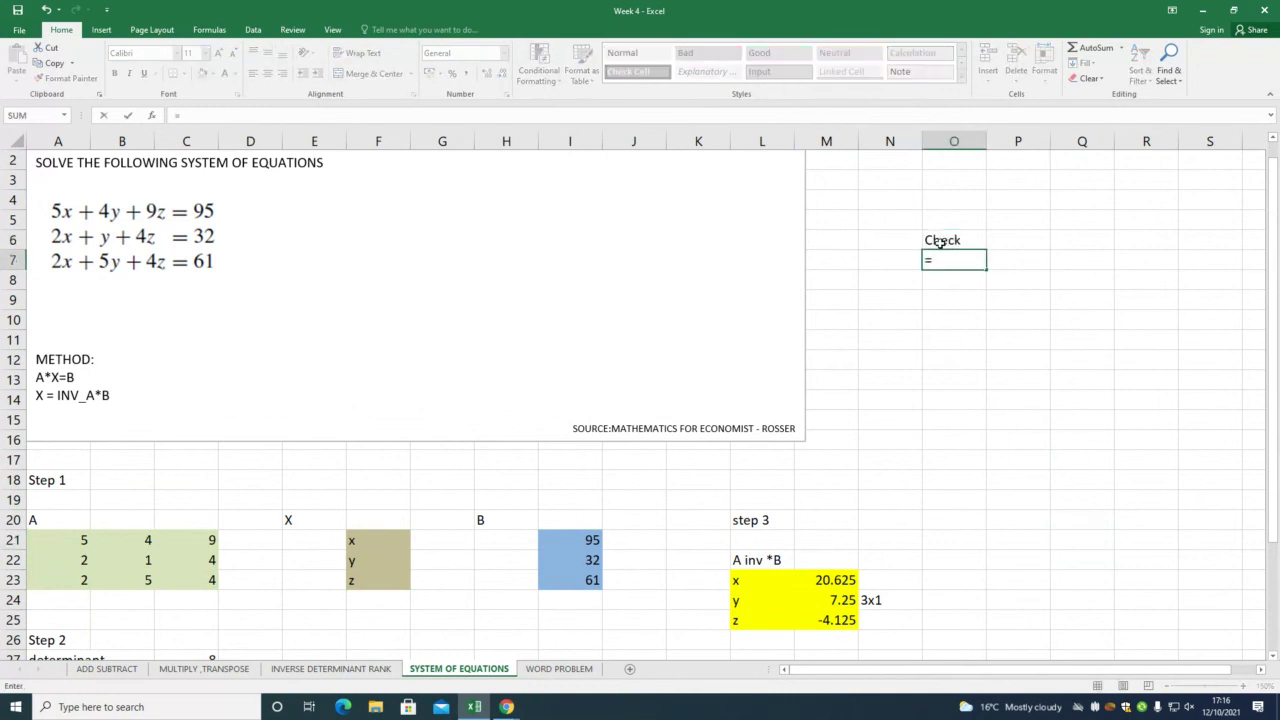
text(5*)
click(838, 579)
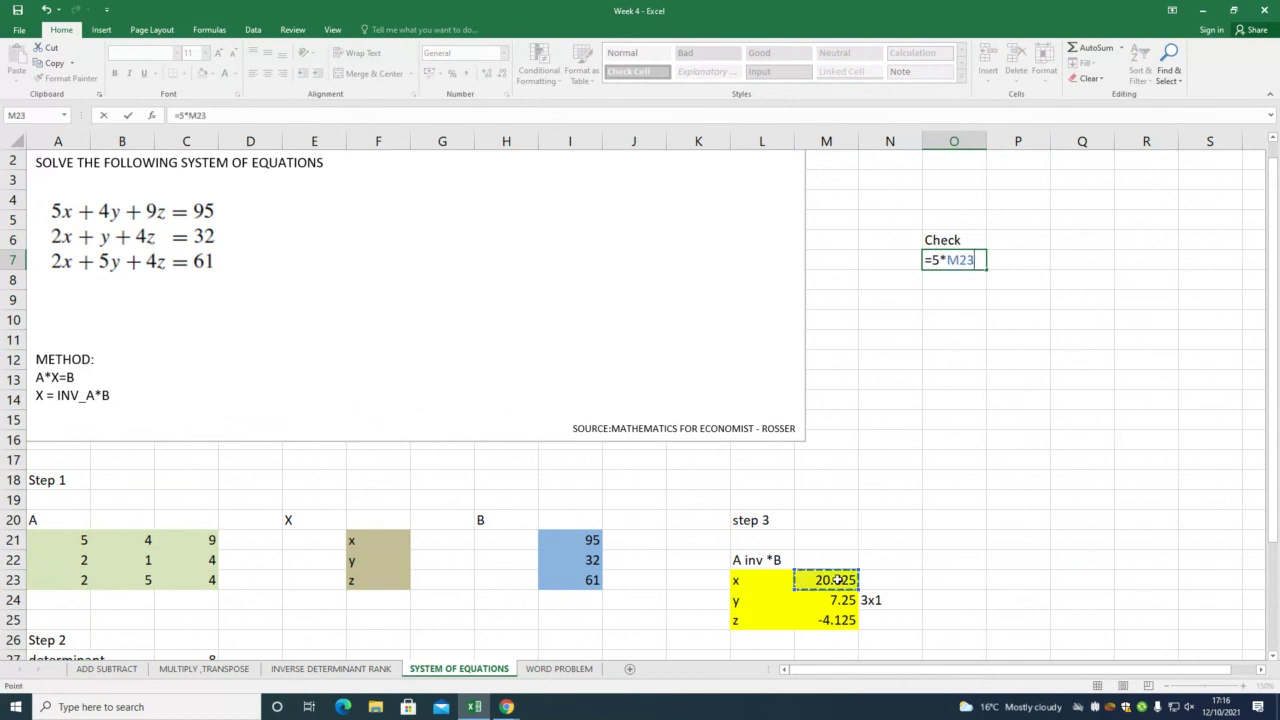
text(+4*)
click(840, 600)
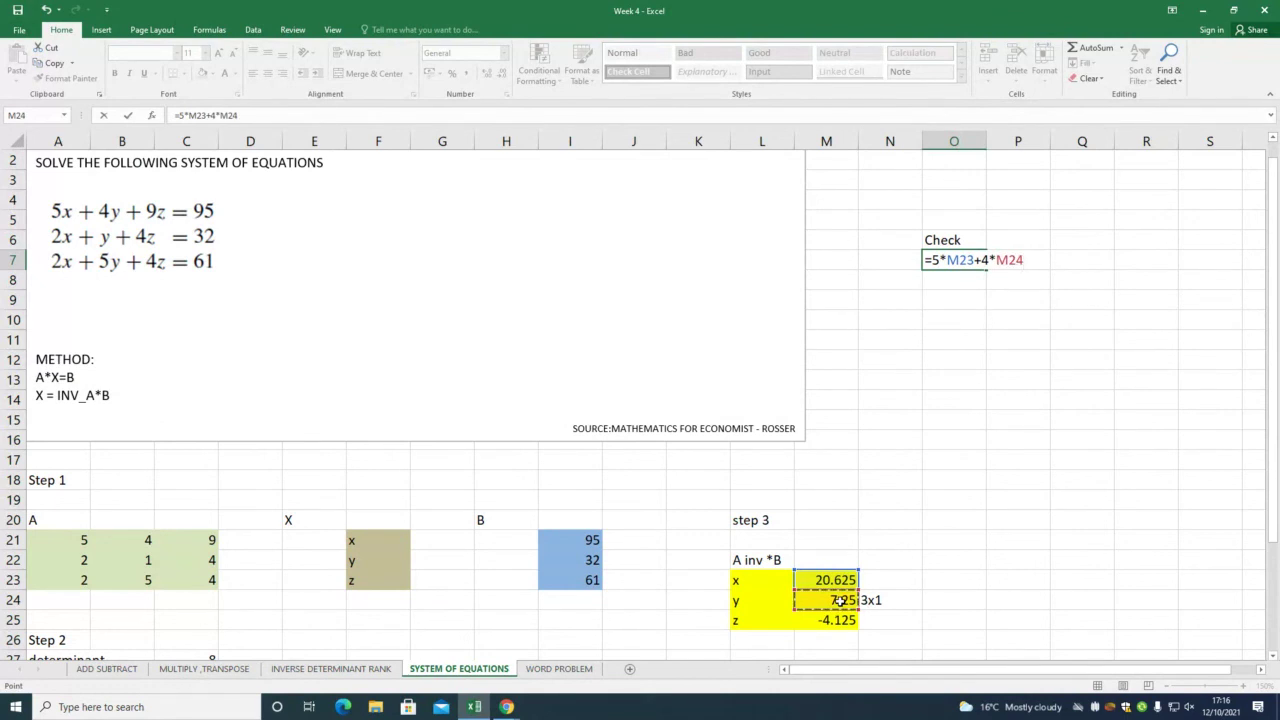
text(+9*)
click(836, 620)
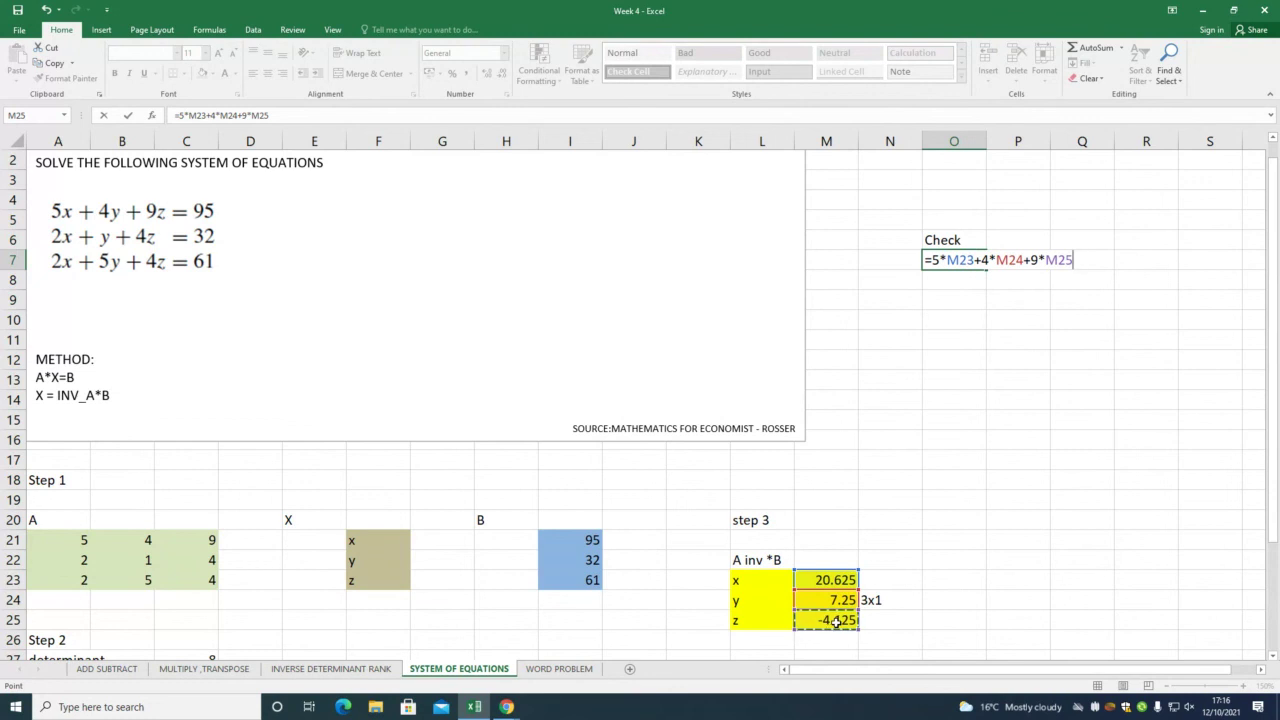
key(Return)
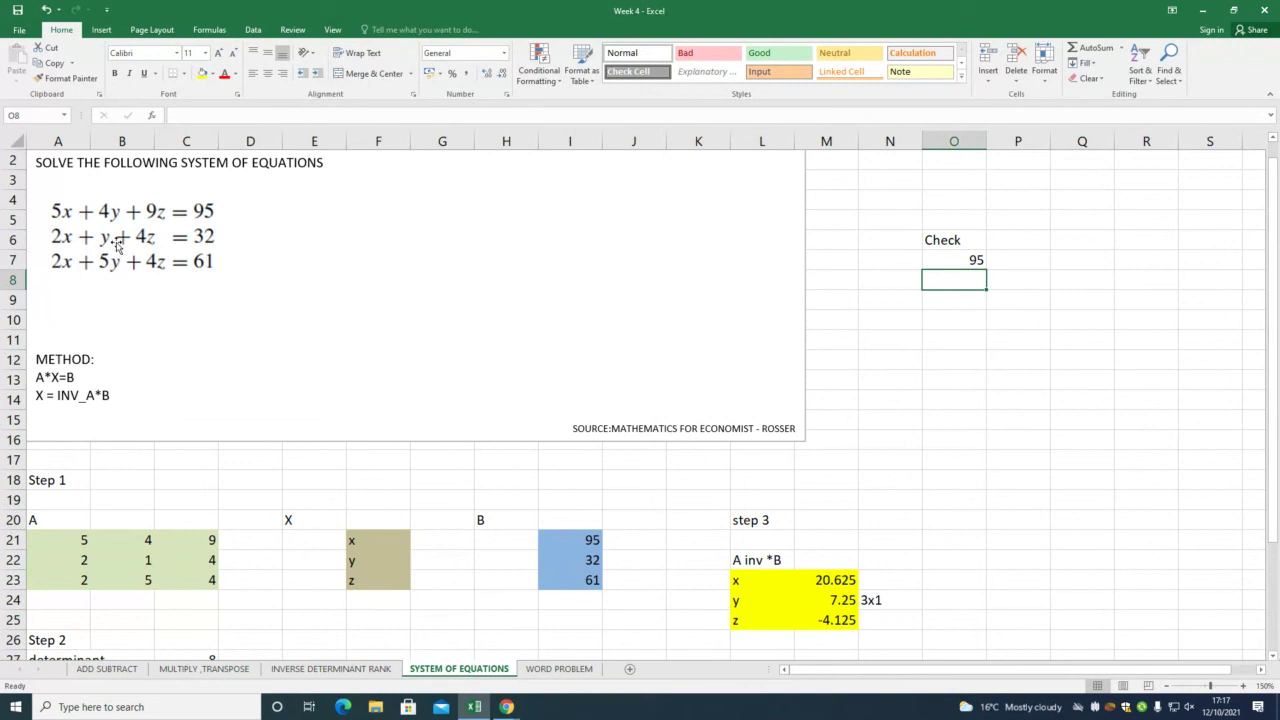
Glance at the WORD PROBLEM sheet, then return to the Collaborate session and open its session menu.
click(586, 670)
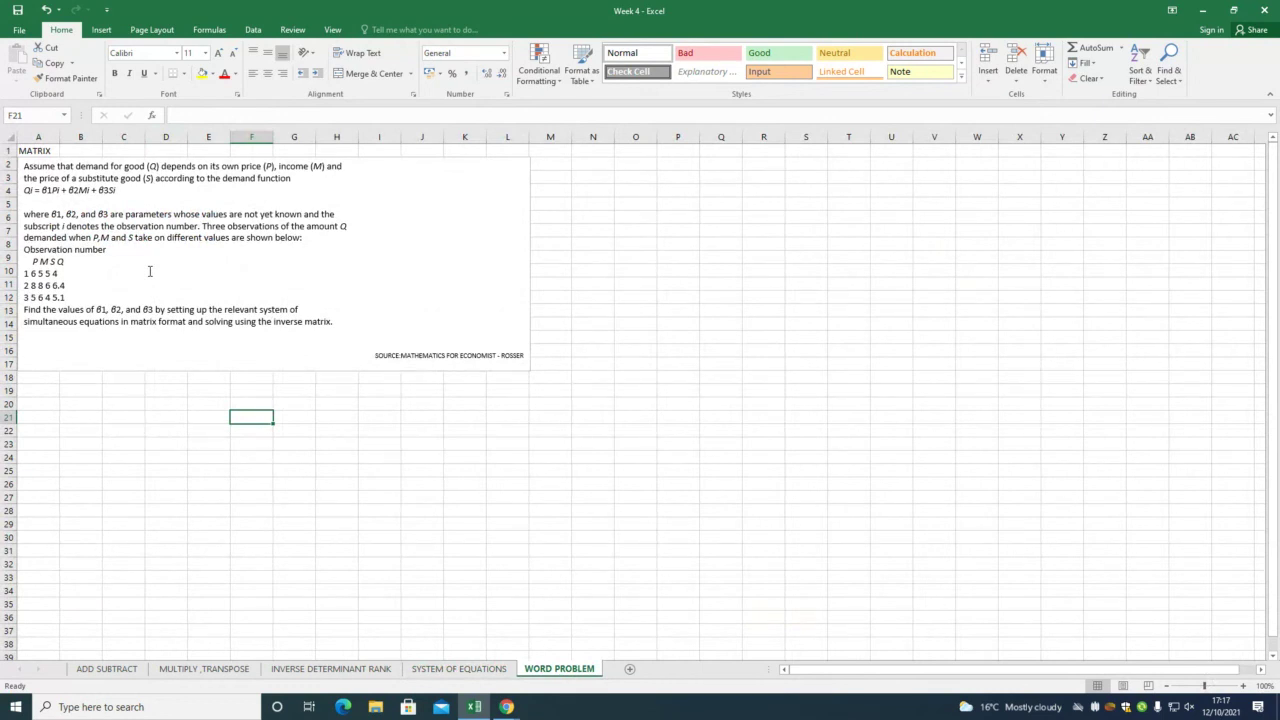
click(440, 676)
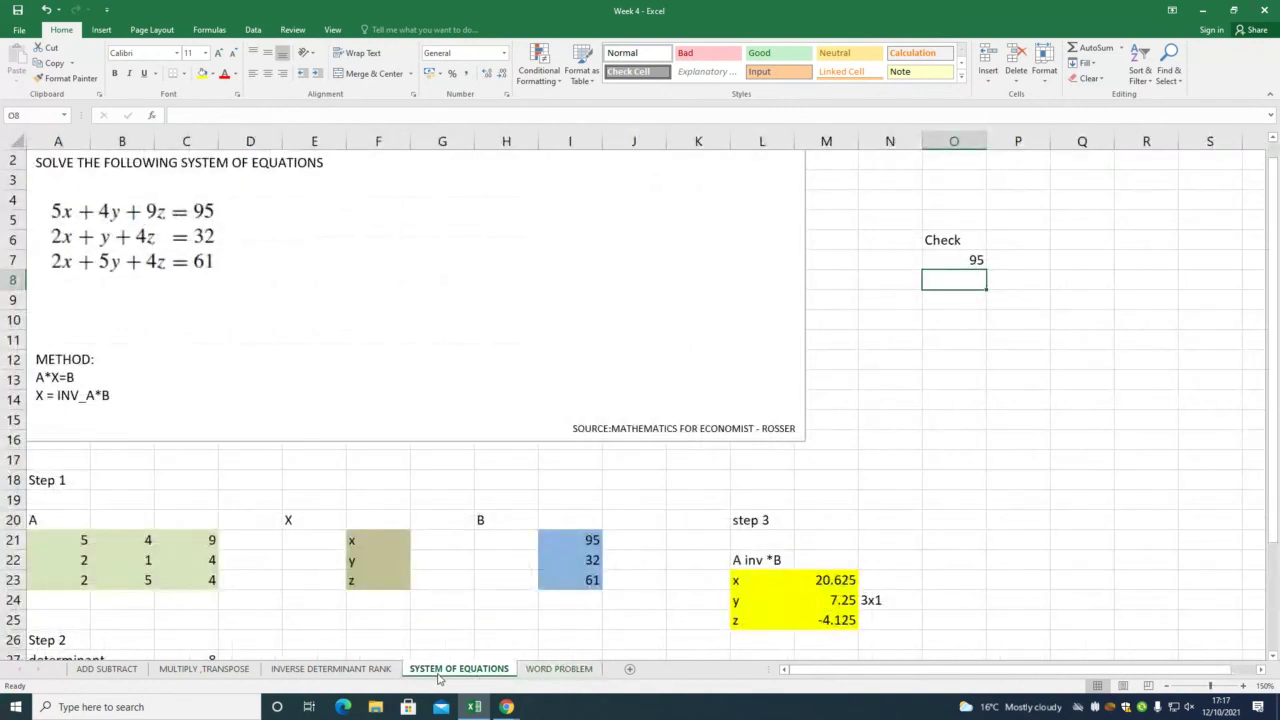
click(512, 707)
click(433, 648)
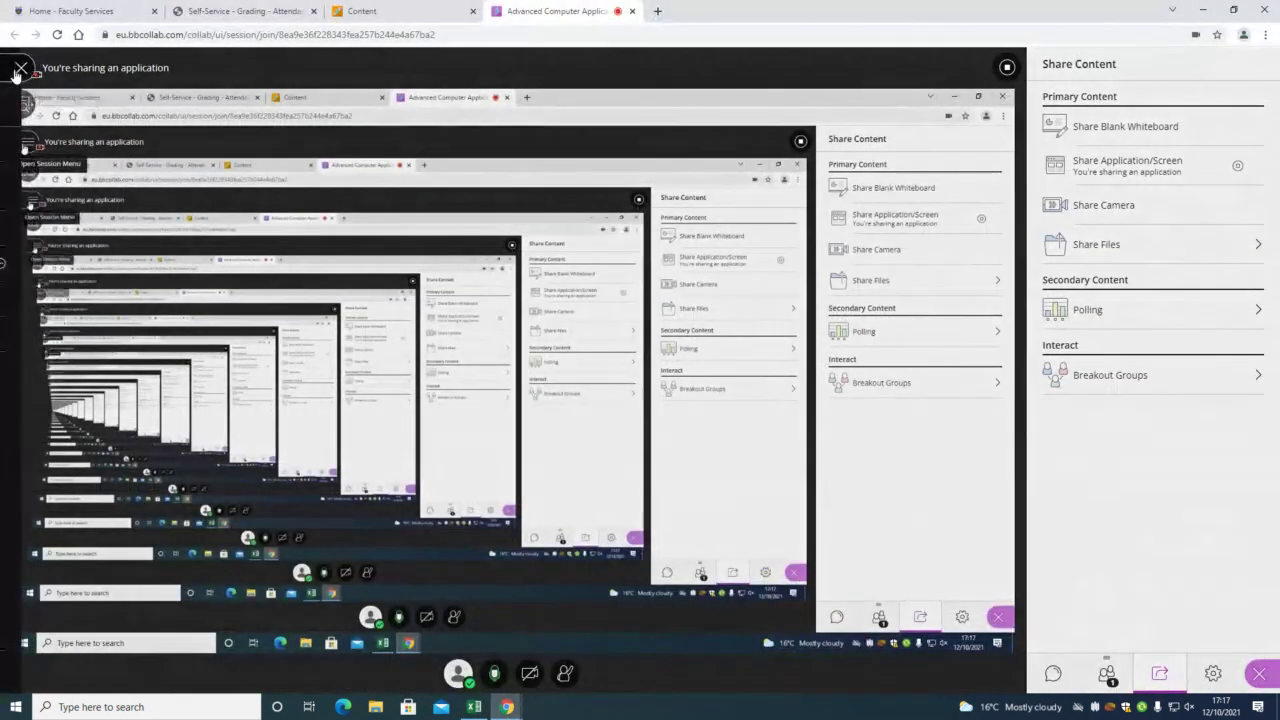
click(20, 68)
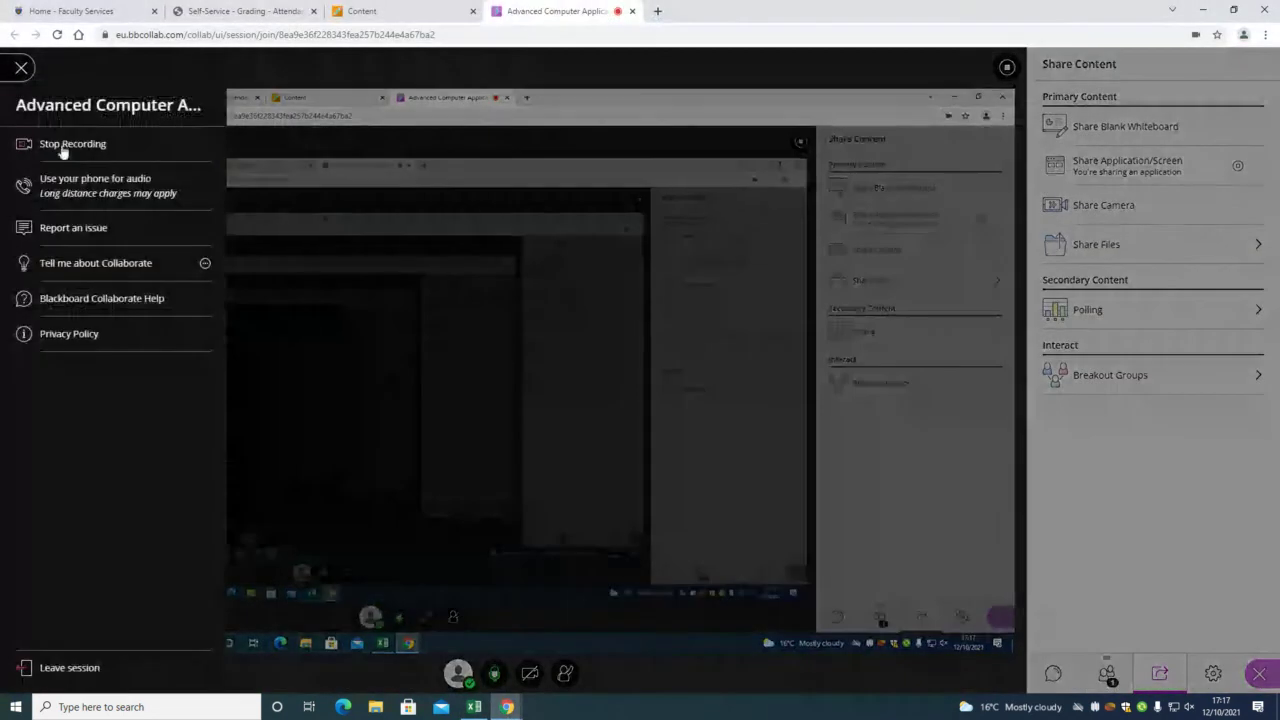